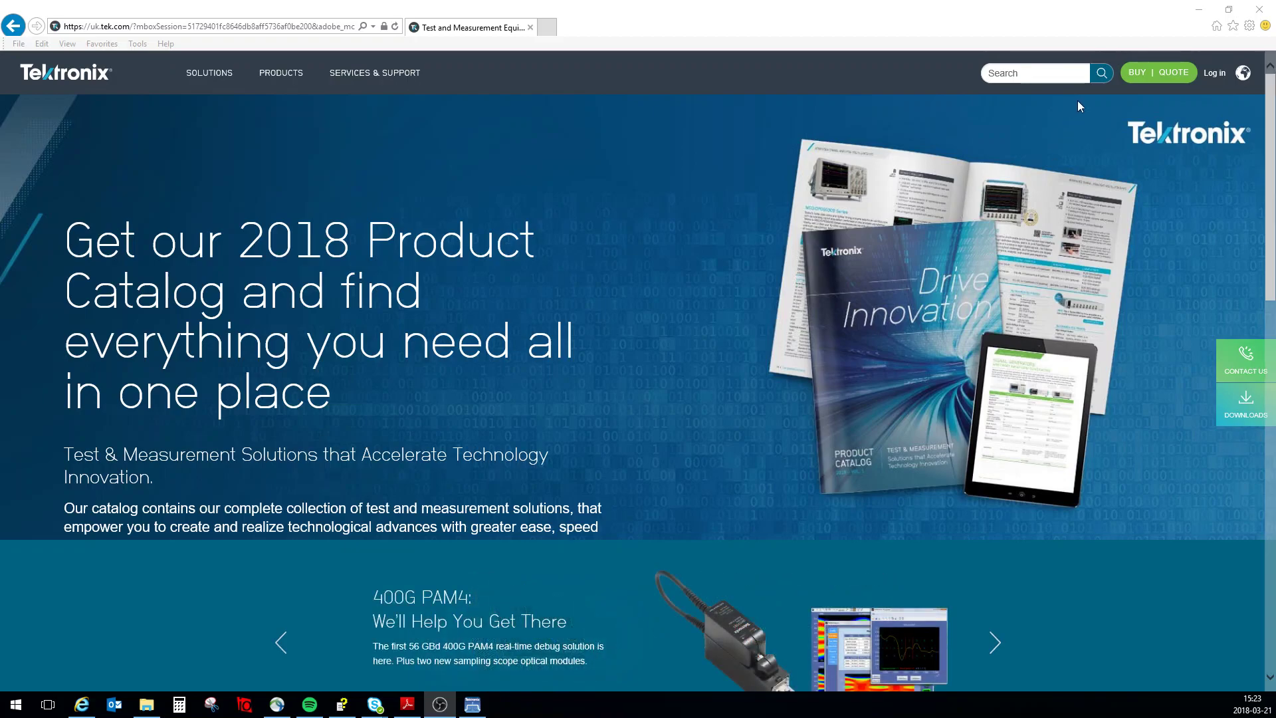
# Search tek.com for 'signalvu-pc' using the top-right site search box.
pyautogui.click(1030, 68)
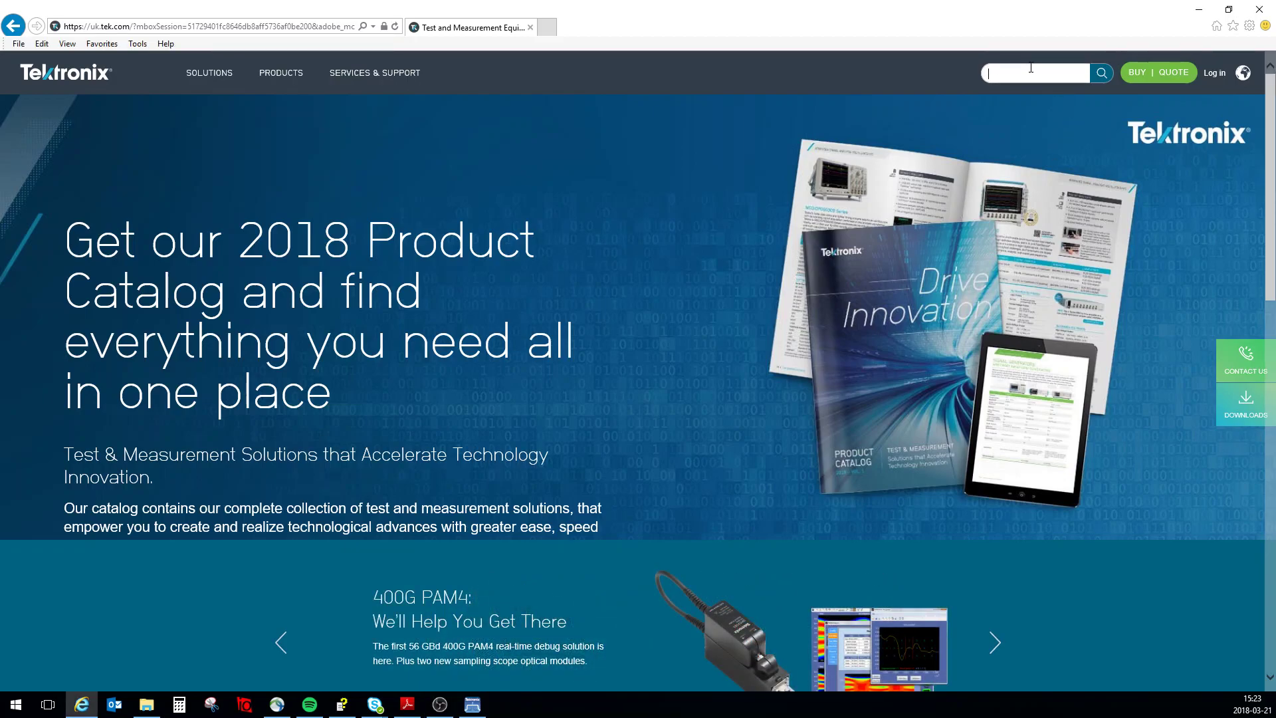
pyautogui.write('signal')
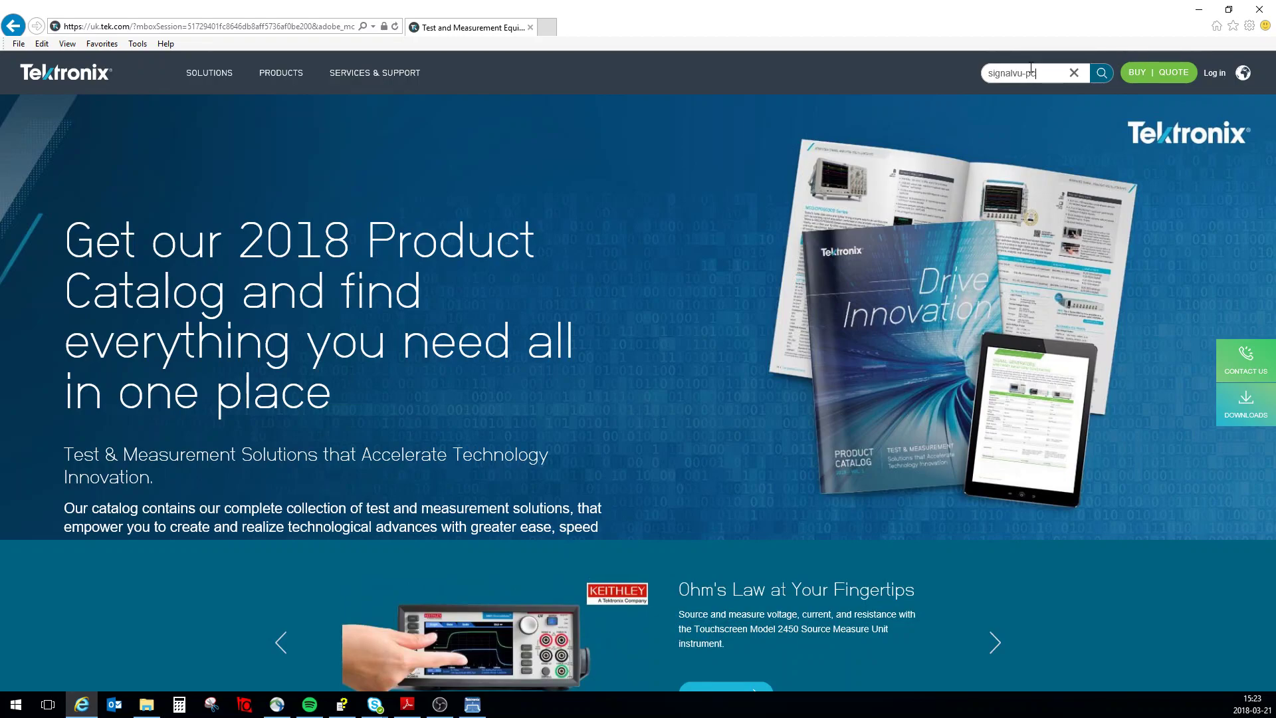
pyautogui.write('vu-pc')
pyautogui.click(1103, 76)
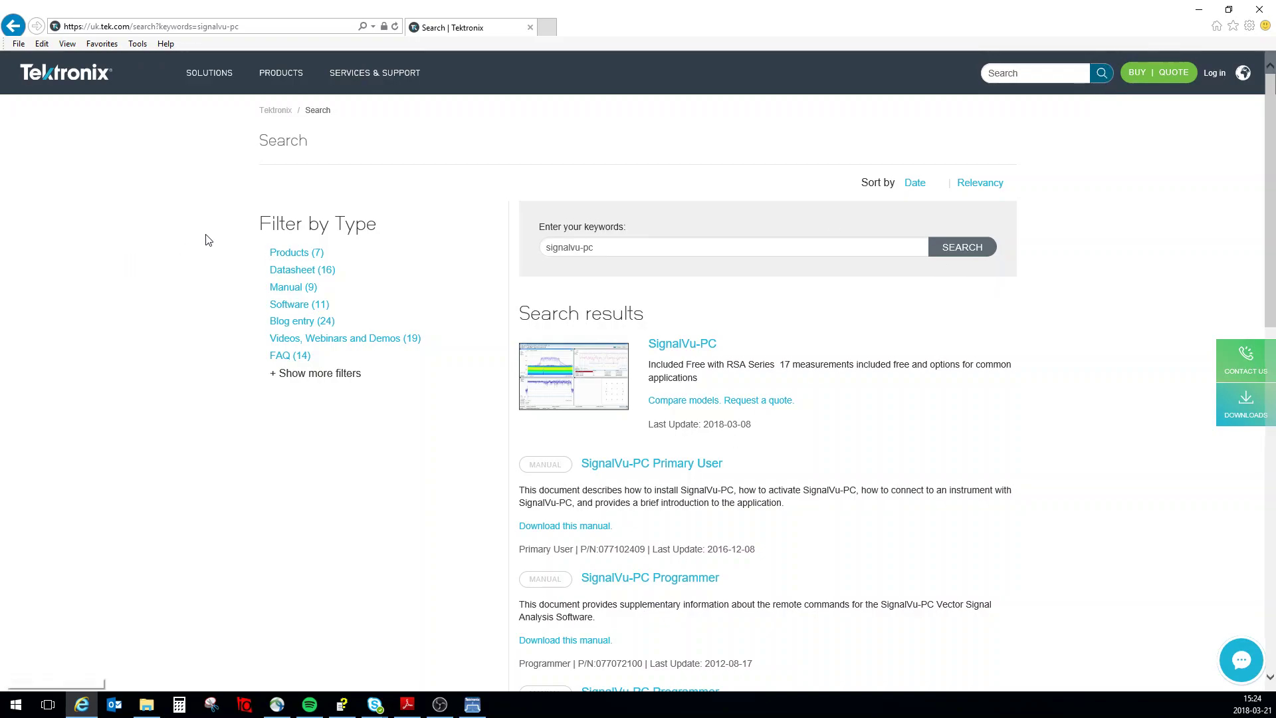
# Filter results to Software, open the SignalVu-PC V3.13.0072 page and download its ReleaseNotes .txt.
pyautogui.click(288, 305)
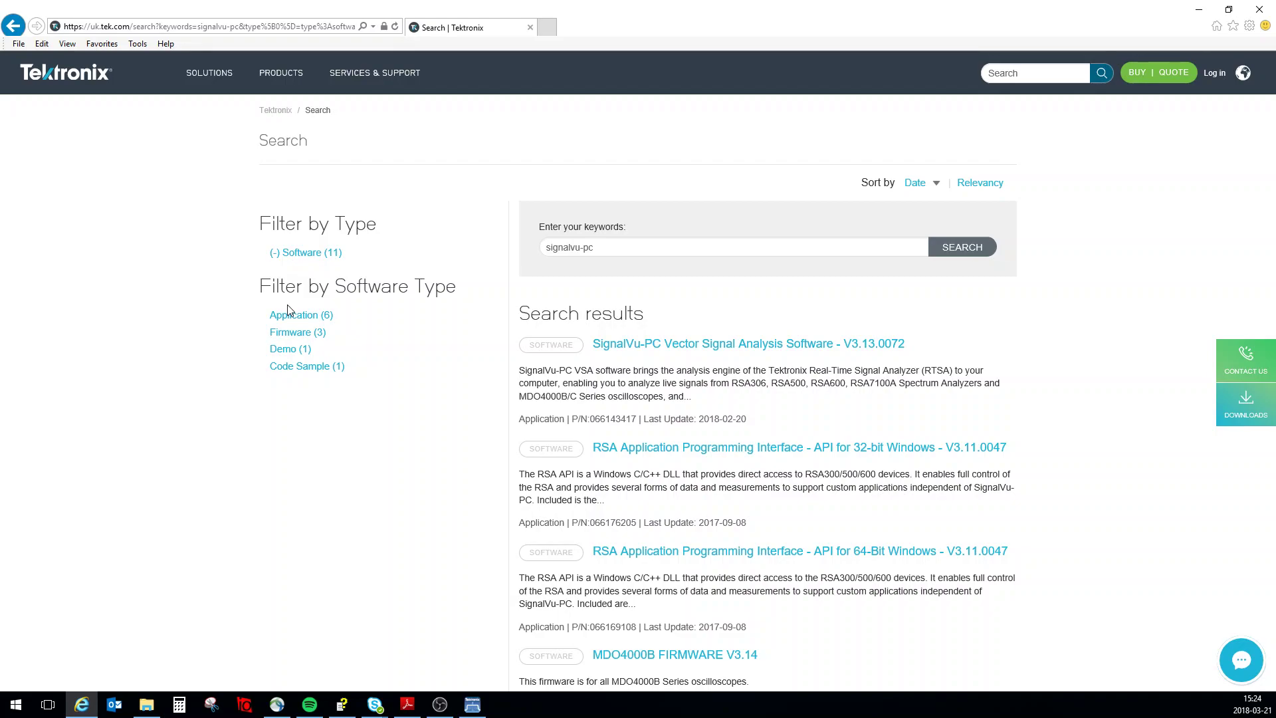
pyautogui.click(657, 343)
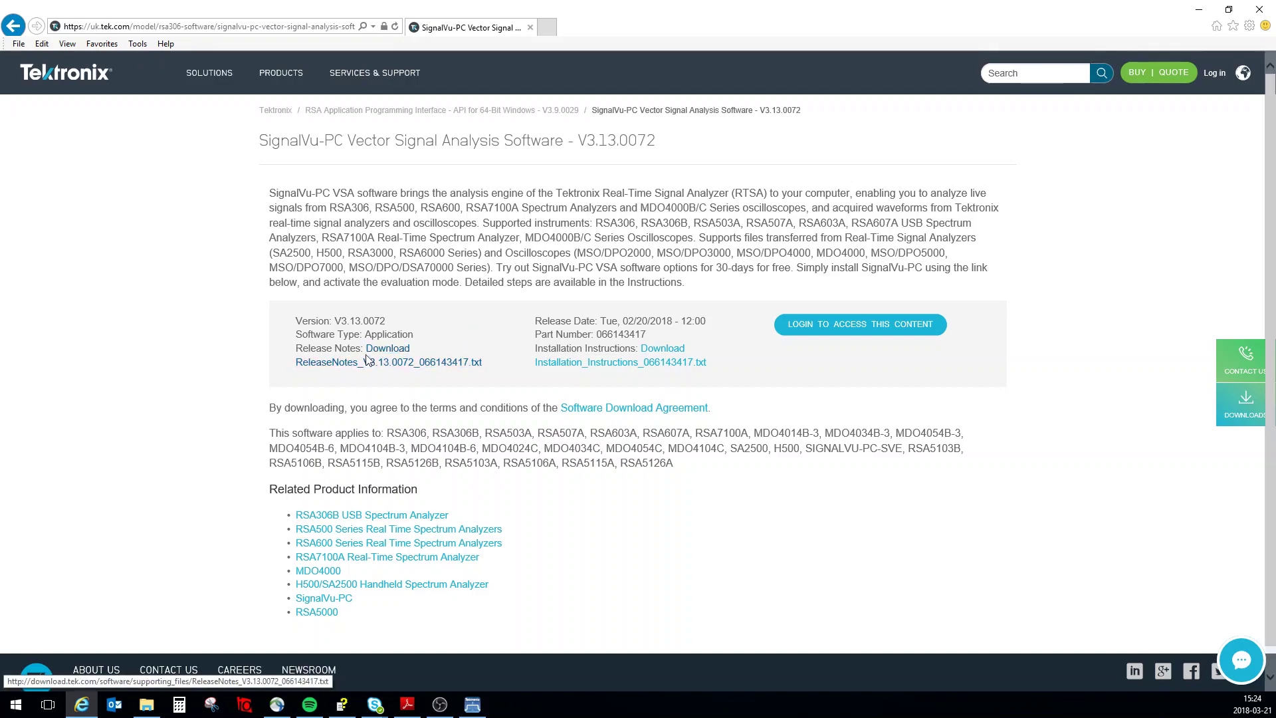
pyautogui.click(409, 363)
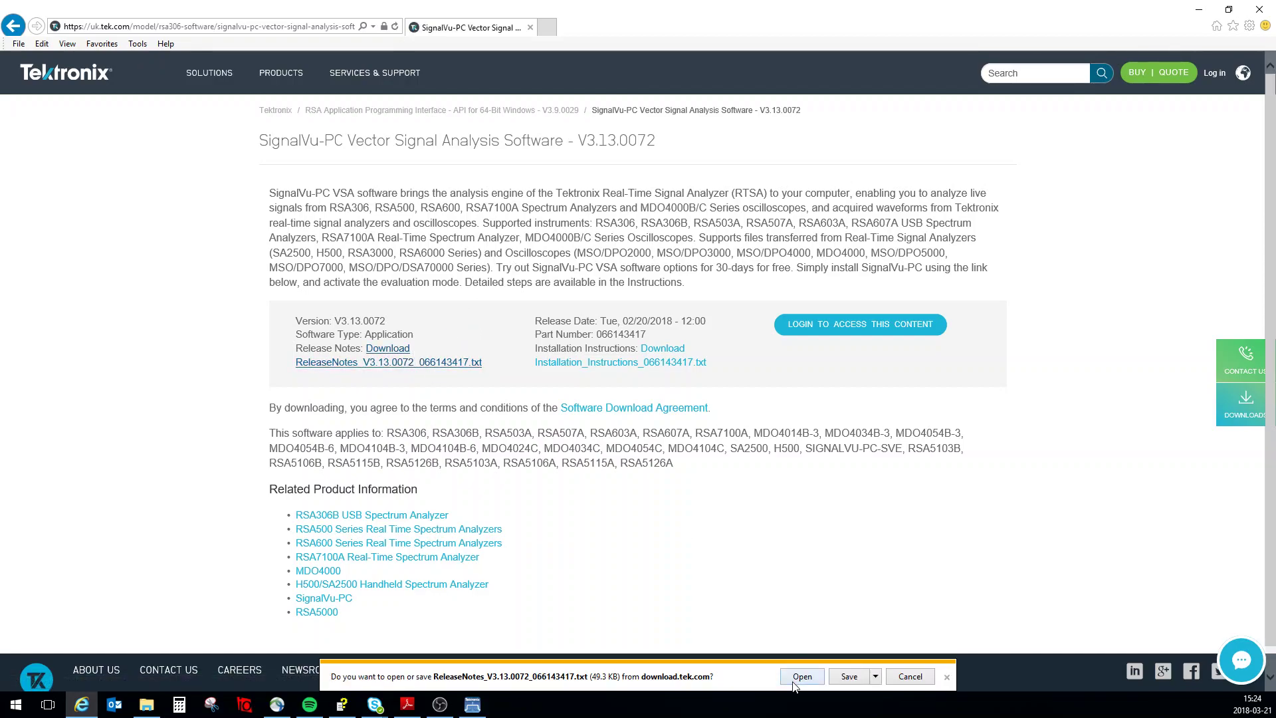
# Open the release notes in maximized Notepad and highlight the EMCVu and RSA7100A/RSA500/600 sections.
pyautogui.click(802, 676)
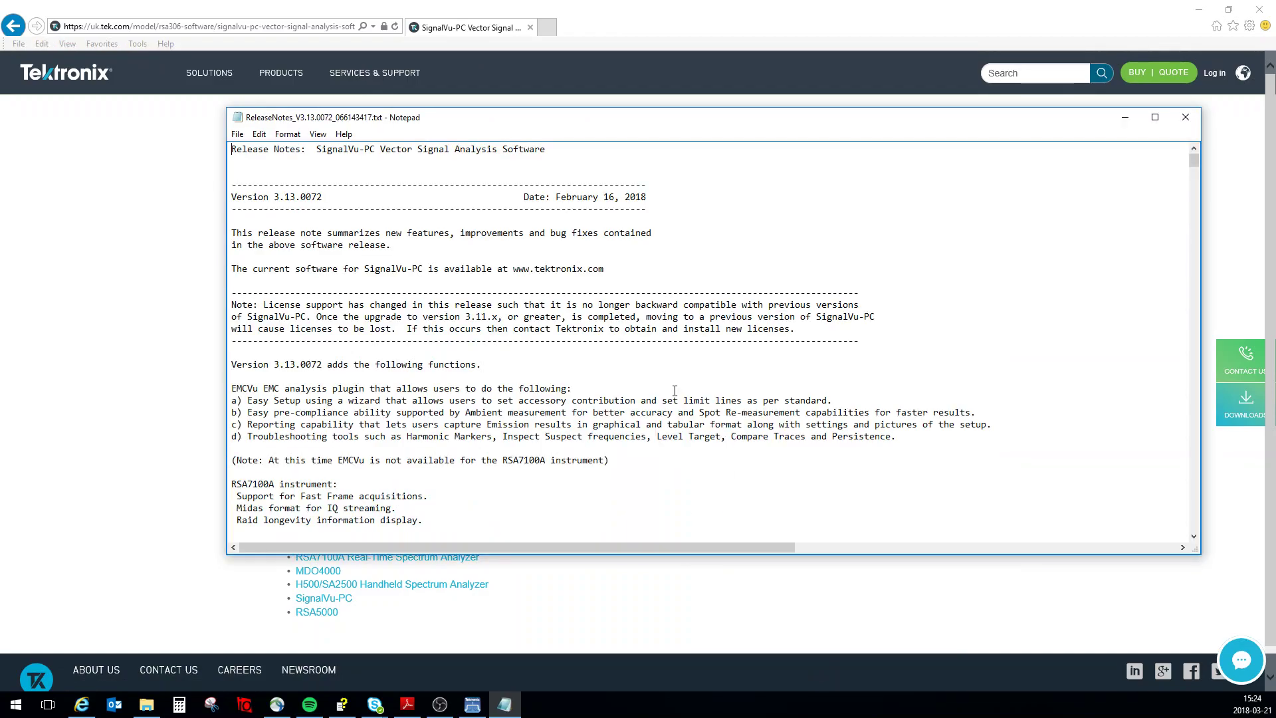
pyautogui.click(1155, 117)
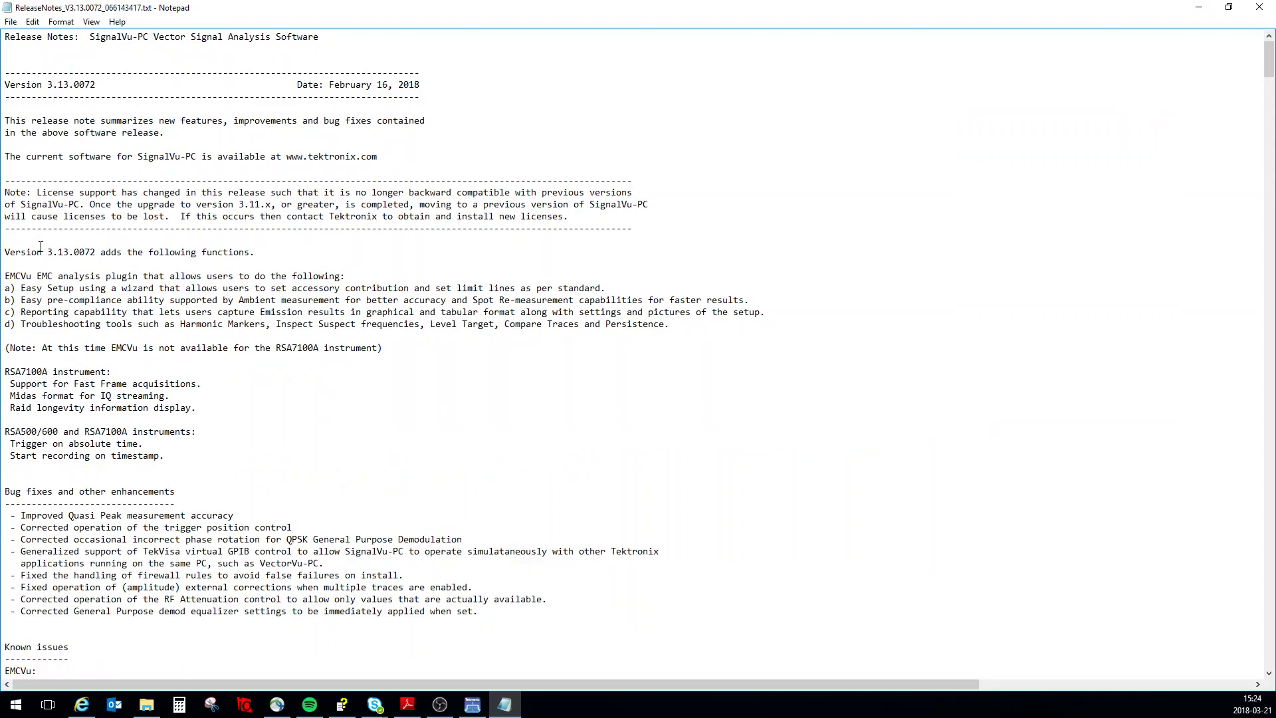
pyautogui.moveTo(6, 271); pyautogui.dragTo(678, 333)
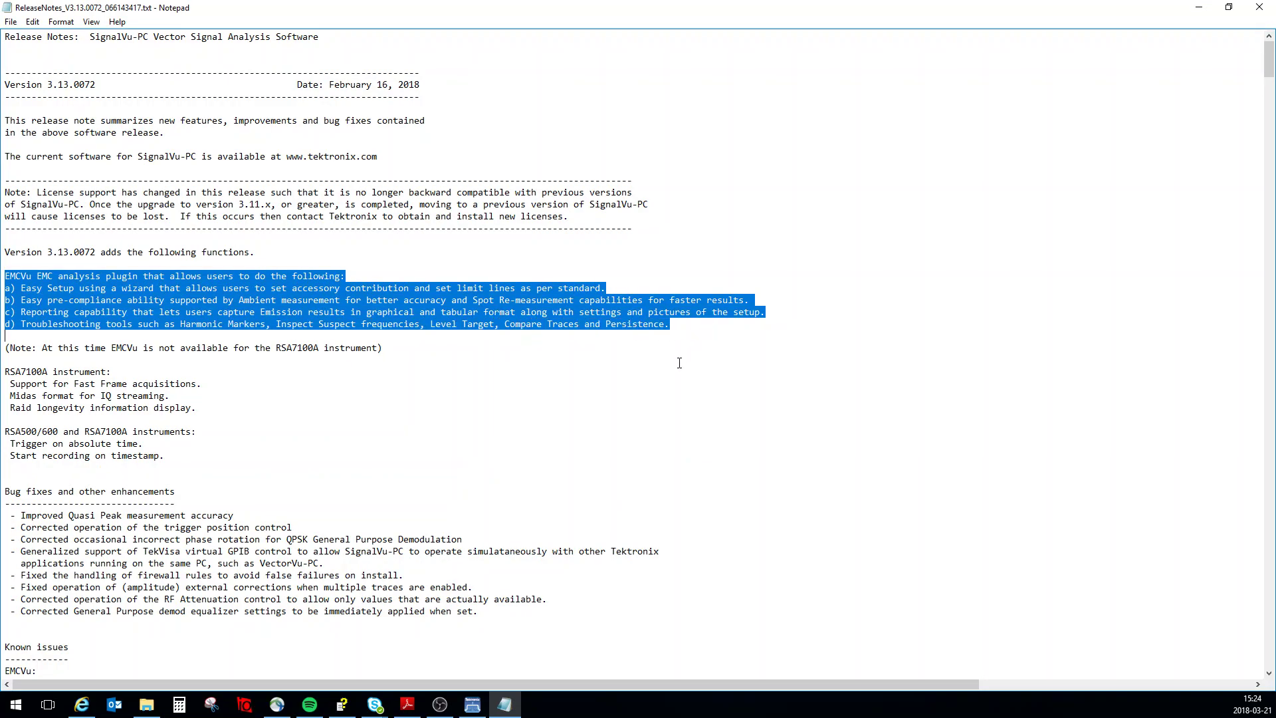
pyautogui.scroll(-2, 679, 363)
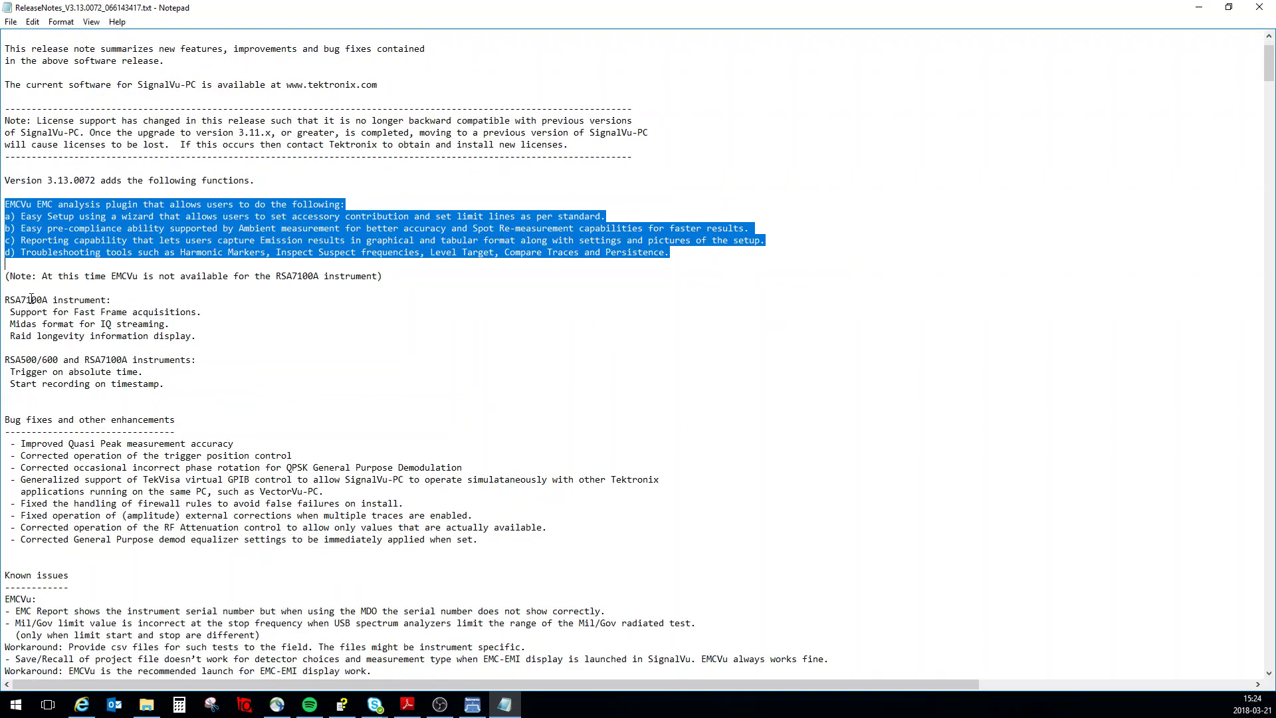
pyautogui.moveTo(4, 300); pyautogui.dragTo(176, 387)
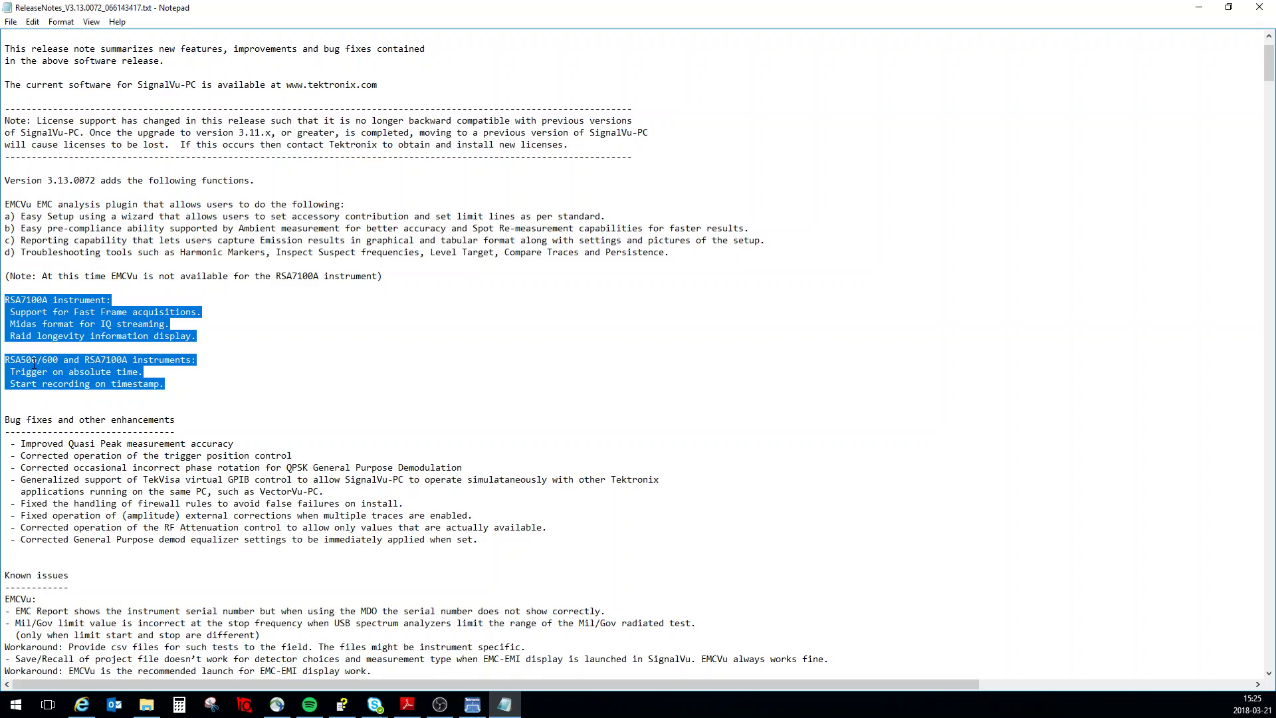
# Scroll through the rest of the release notes, then close Notepad.
pyautogui.scroll(-20, 333, 368)
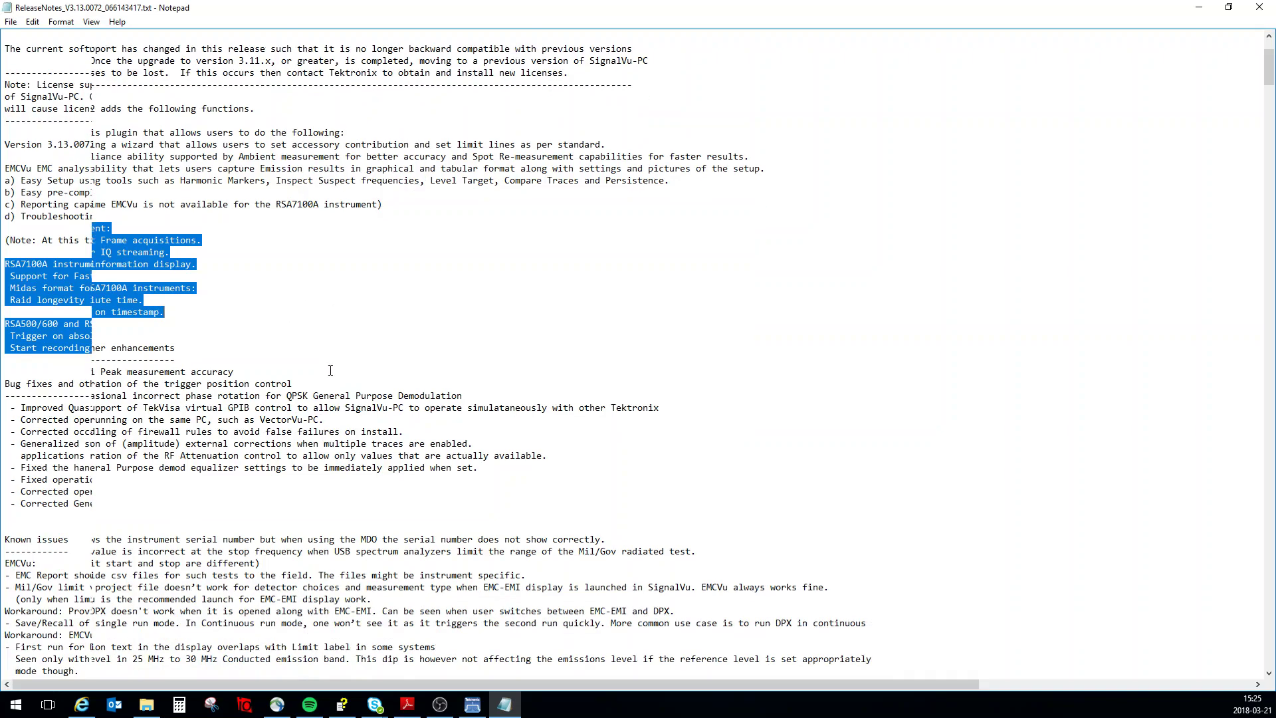
pyautogui.scroll(-4, 332, 367)
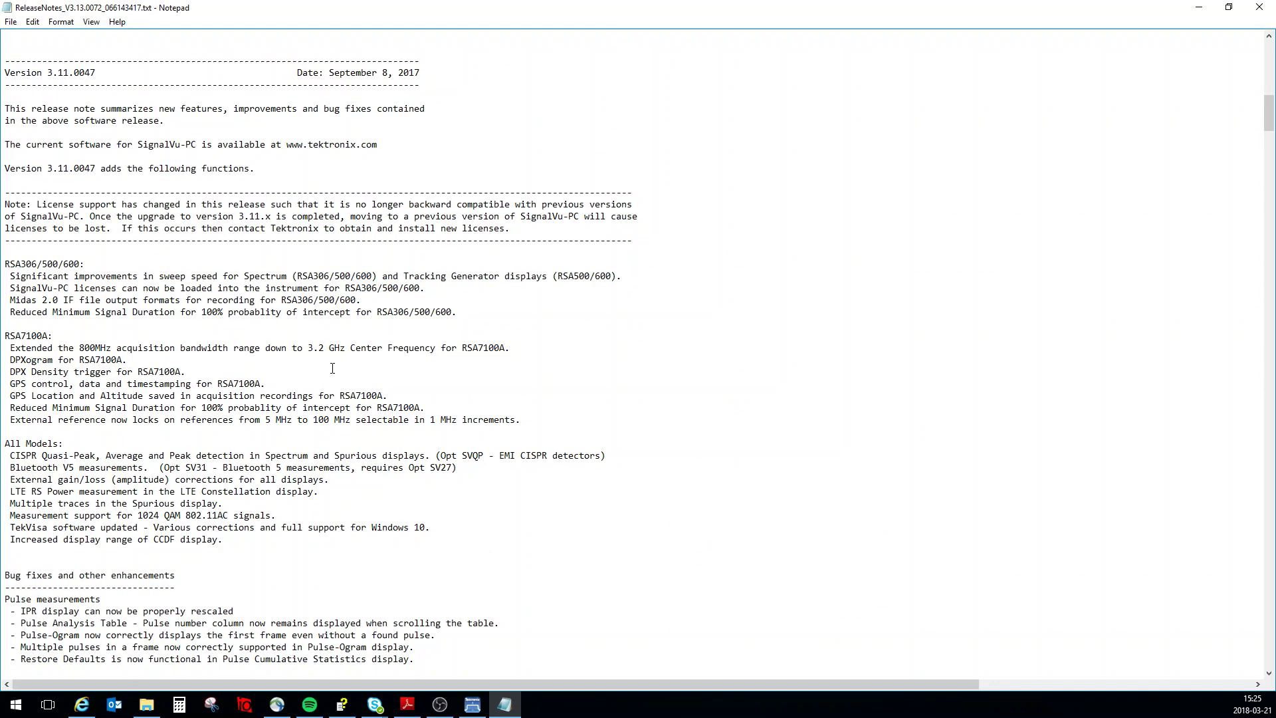
pyautogui.scroll(-7, 288, 201)
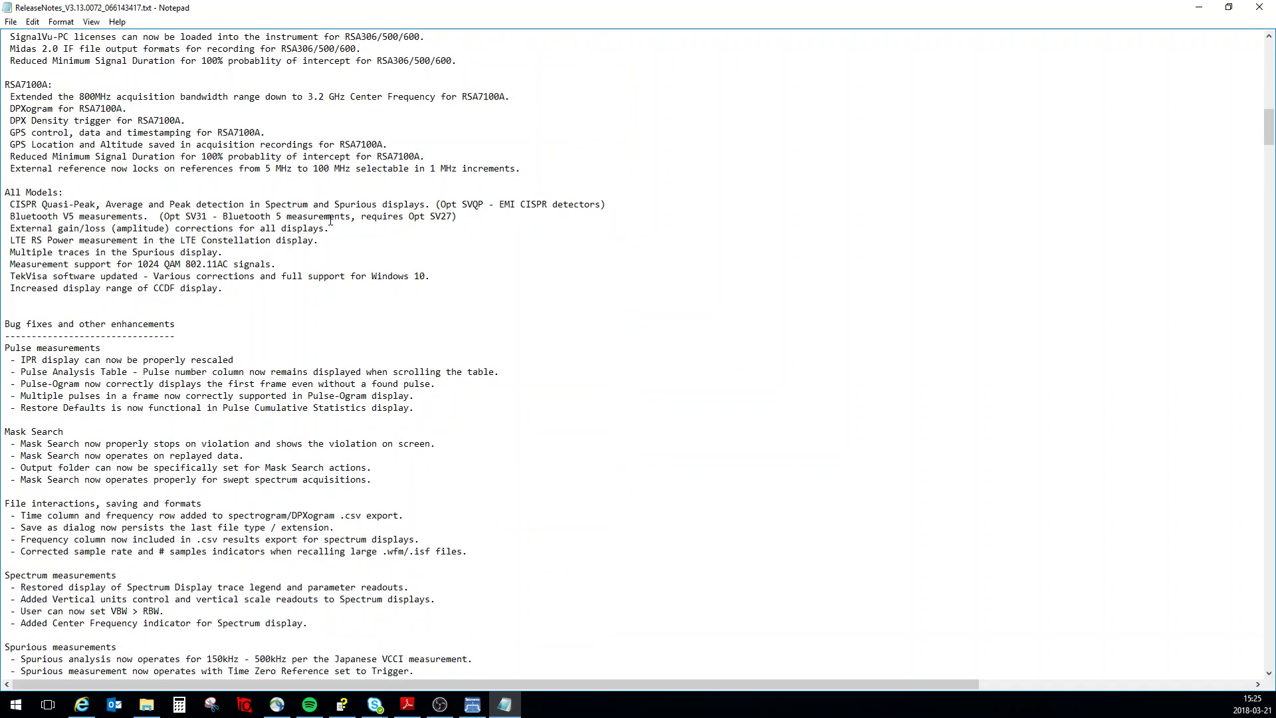
pyautogui.scroll(-3, 331, 220)
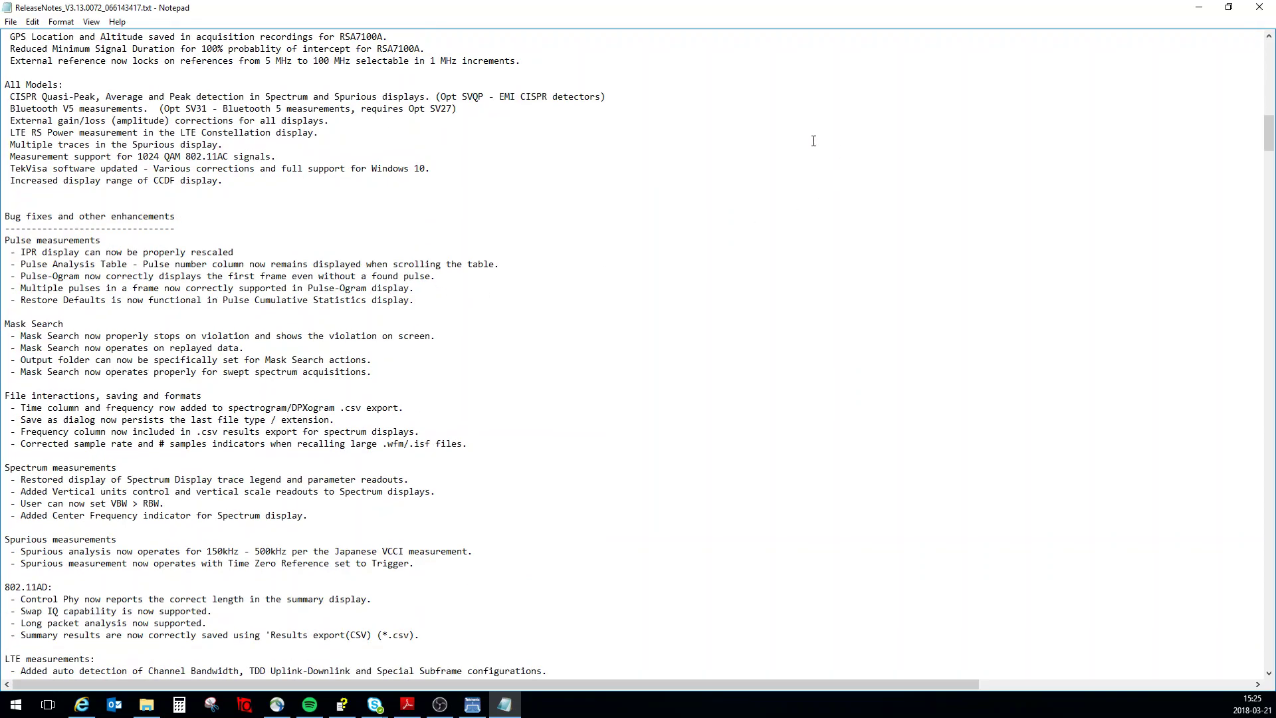
pyautogui.scroll(6, 654, 369)
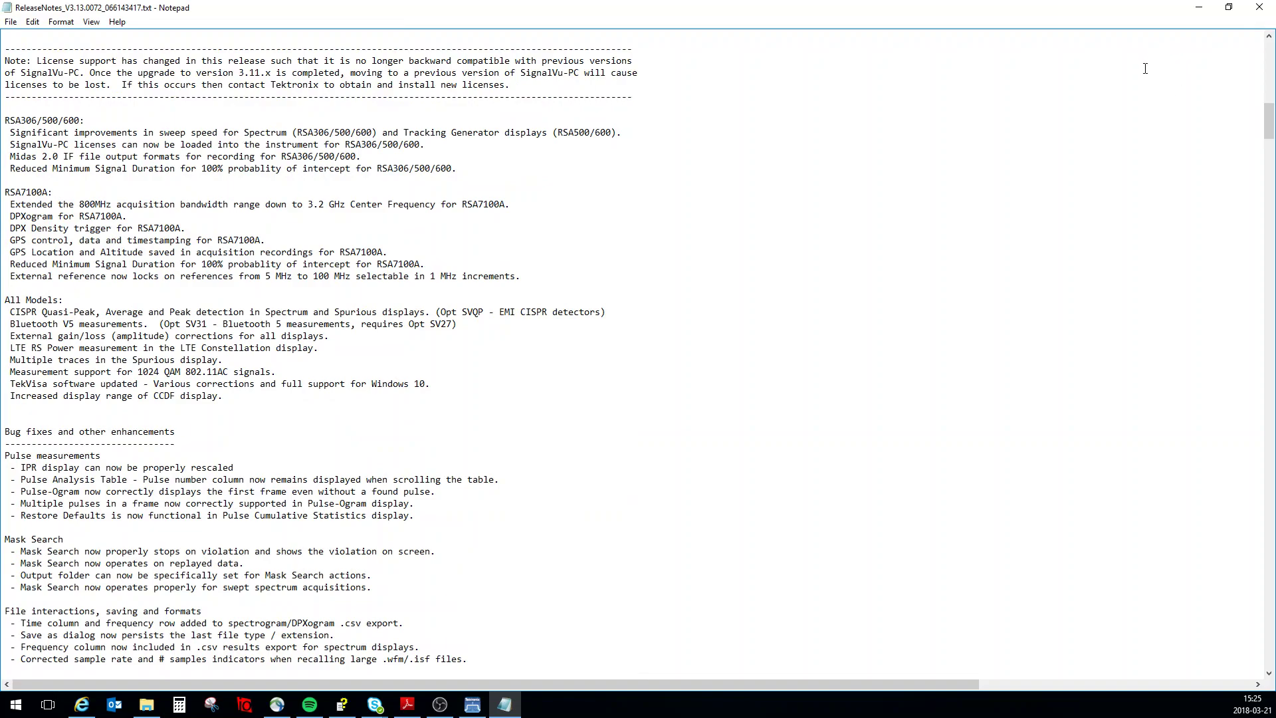
pyautogui.click(1259, 7)
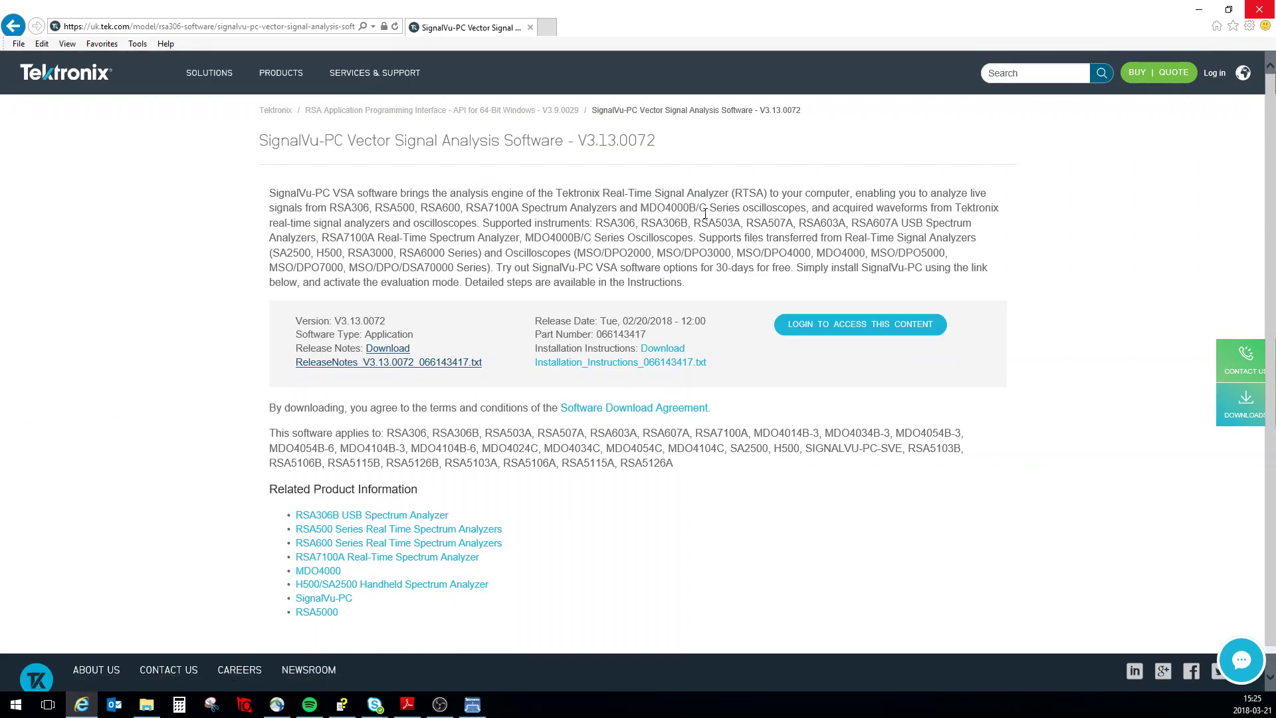
# Set SignalVu-PC's centre frequency to 2.44 GHz and reference level to -30 dBm.
pyautogui.click(1199, 8)
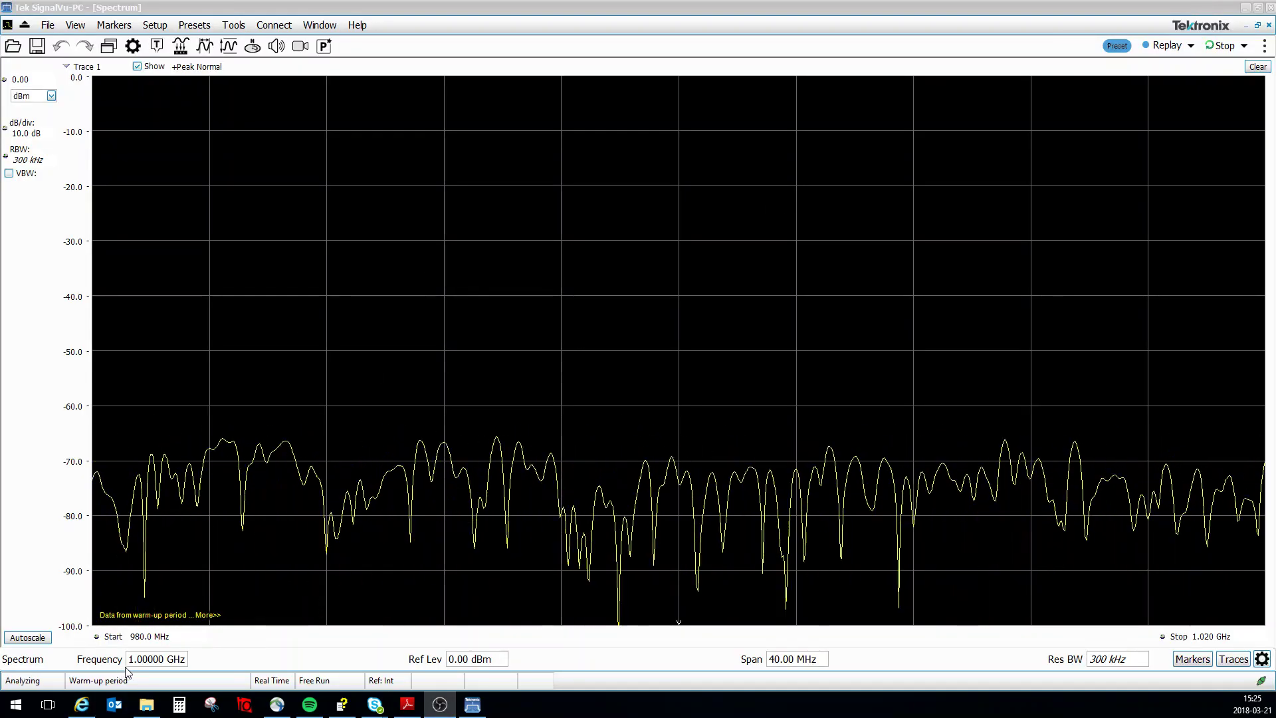
pyautogui.click(153, 658)
pyautogui.write('2')
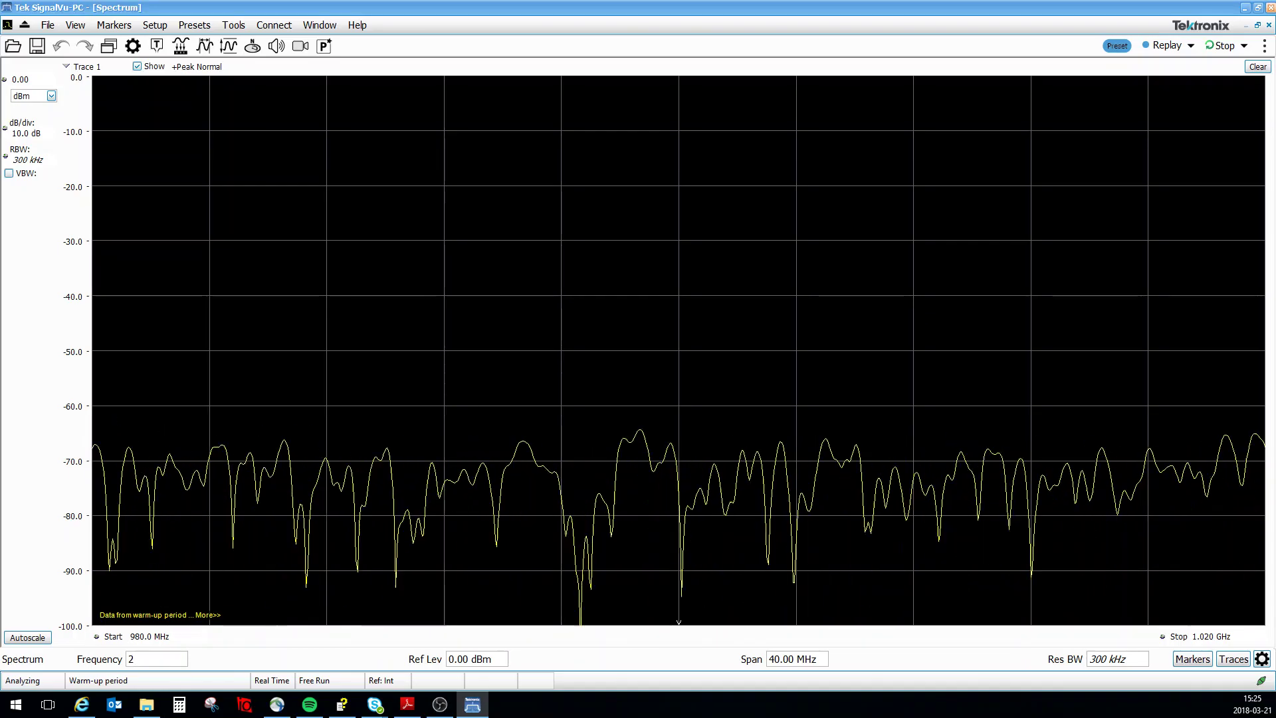
pyautogui.write('.44 G')
pyautogui.press('Return')
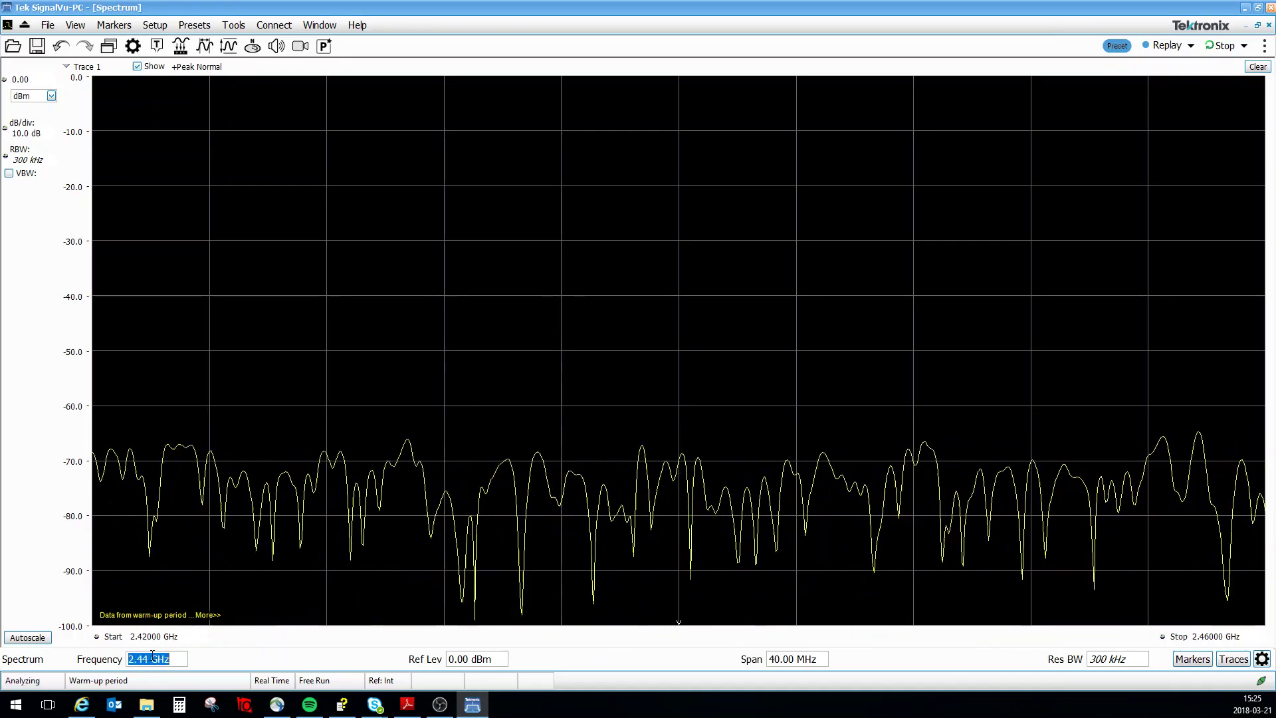
pyautogui.click(464, 658)
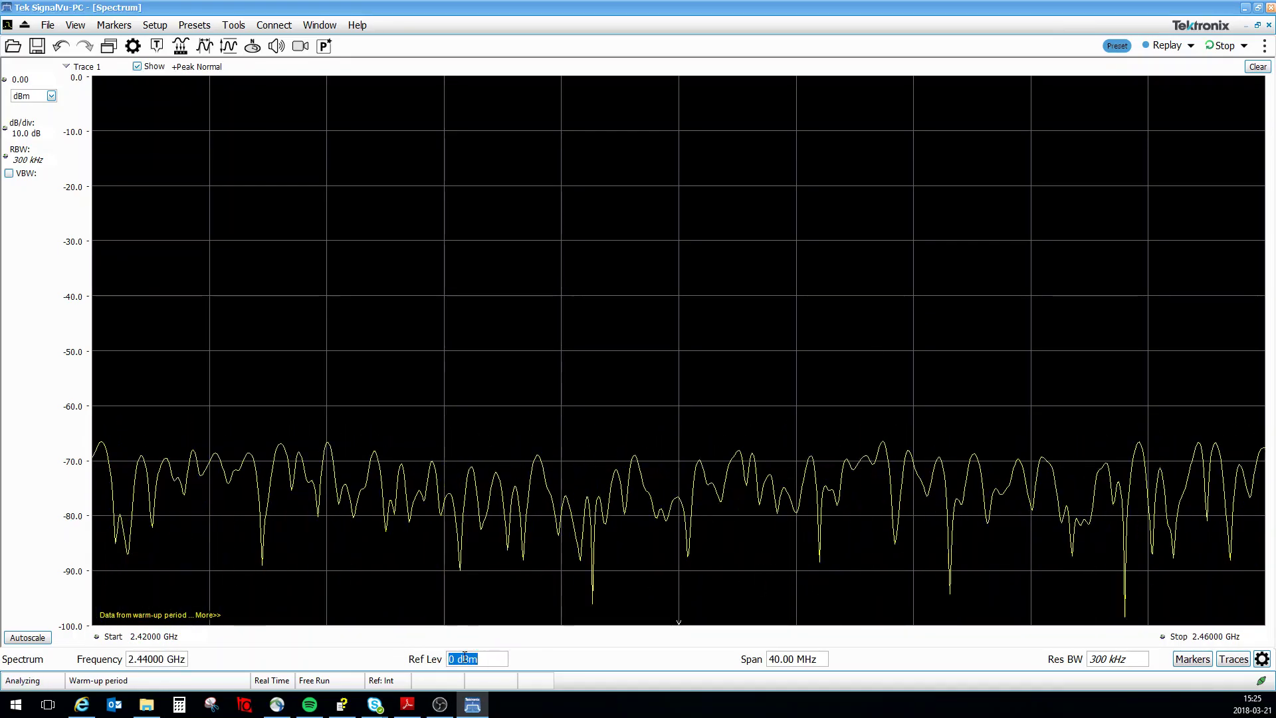
pyautogui.write('-30')
pyautogui.press('Return')
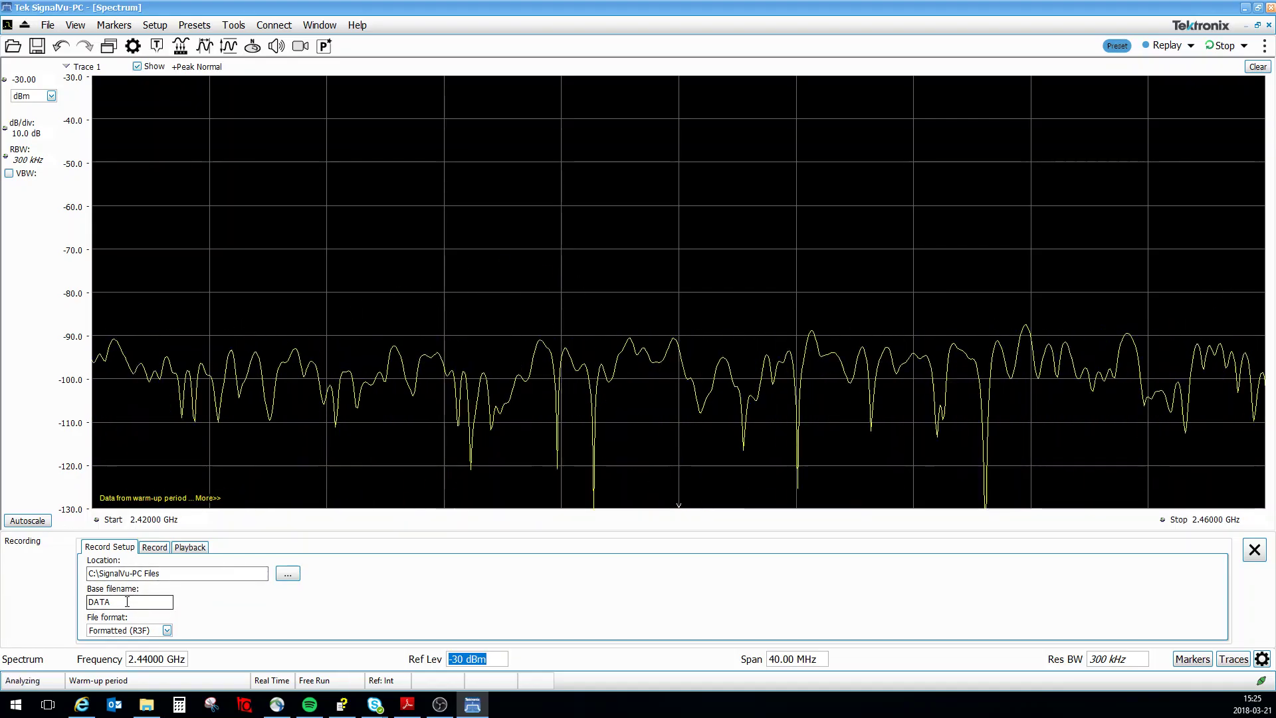
# Record 3 seconds of signal to disk in Formatted (R3F) format.
pyautogui.click(170, 629)
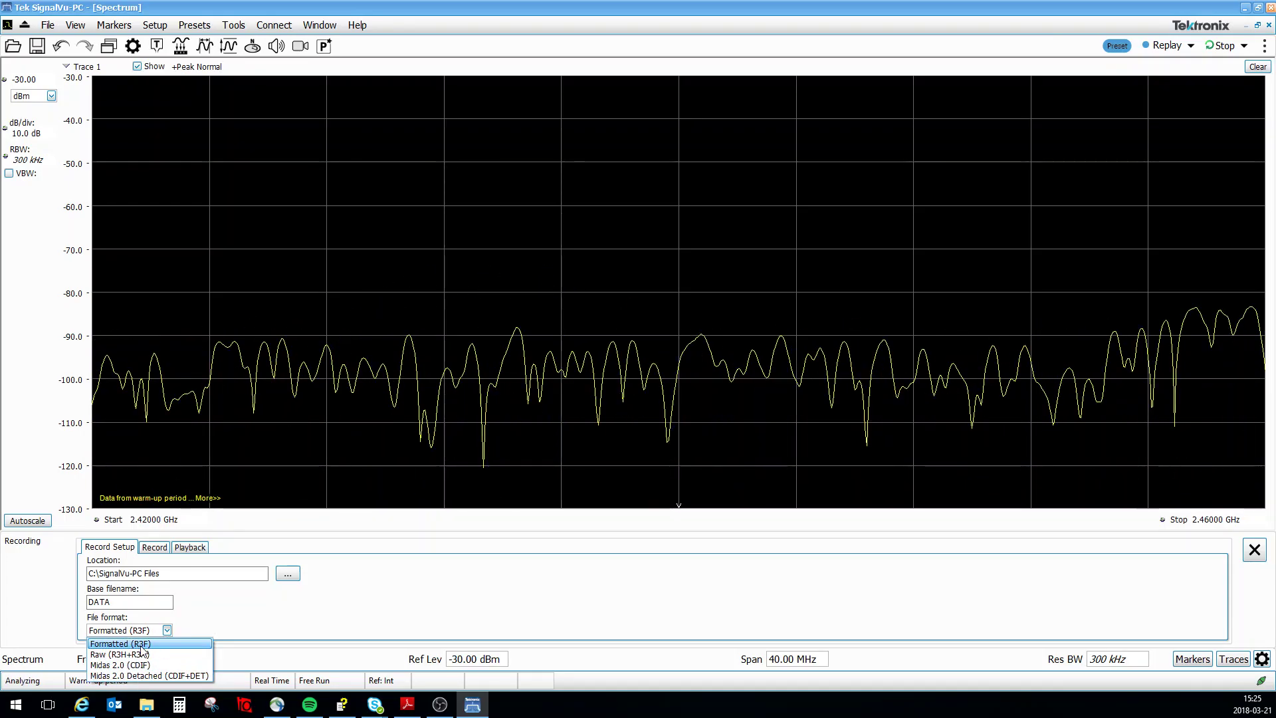
pyautogui.click(141, 644)
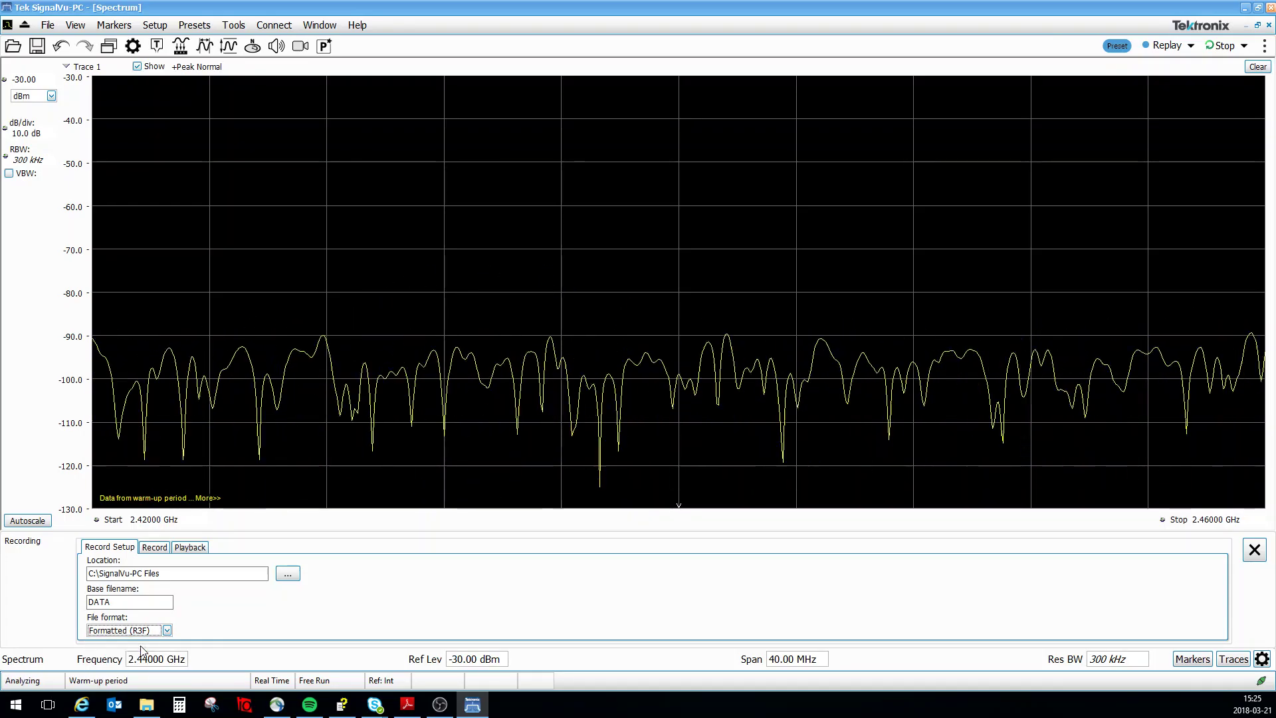
pyautogui.click(154, 548)
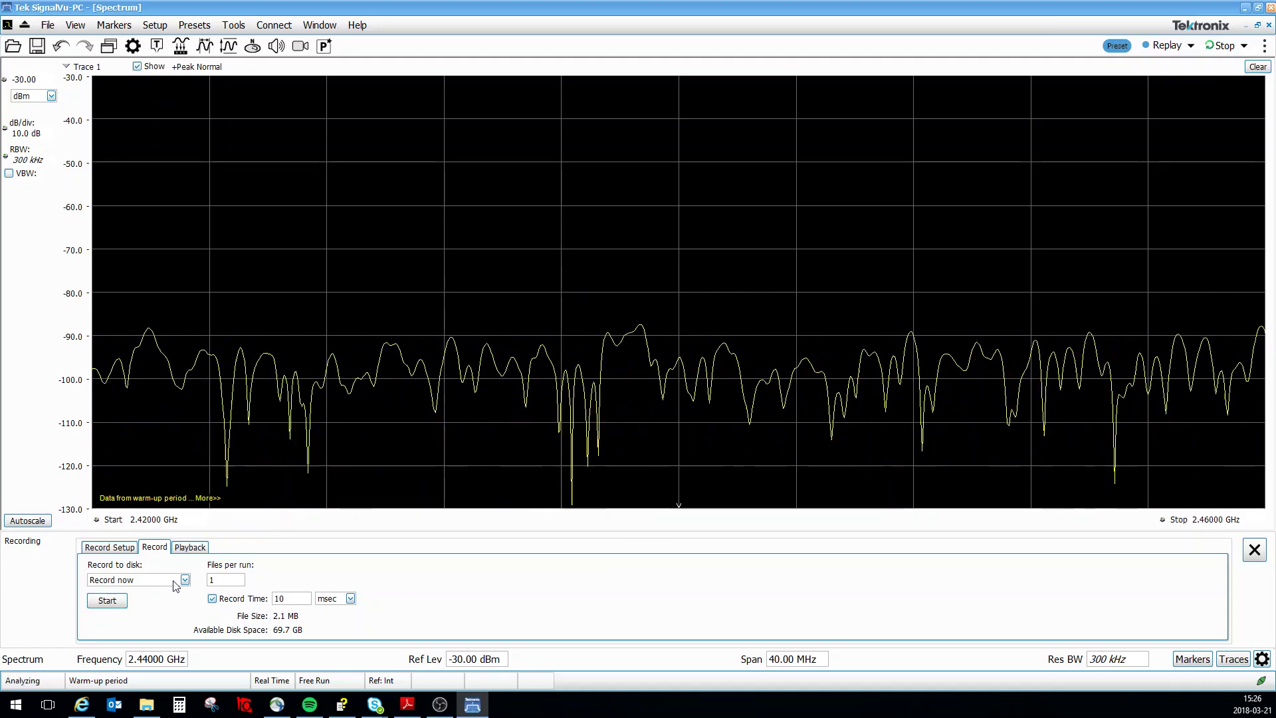
pyautogui.click(334, 602)
pyautogui.click(325, 623)
pyautogui.moveTo(296, 598); pyautogui.dragTo(250, 596)
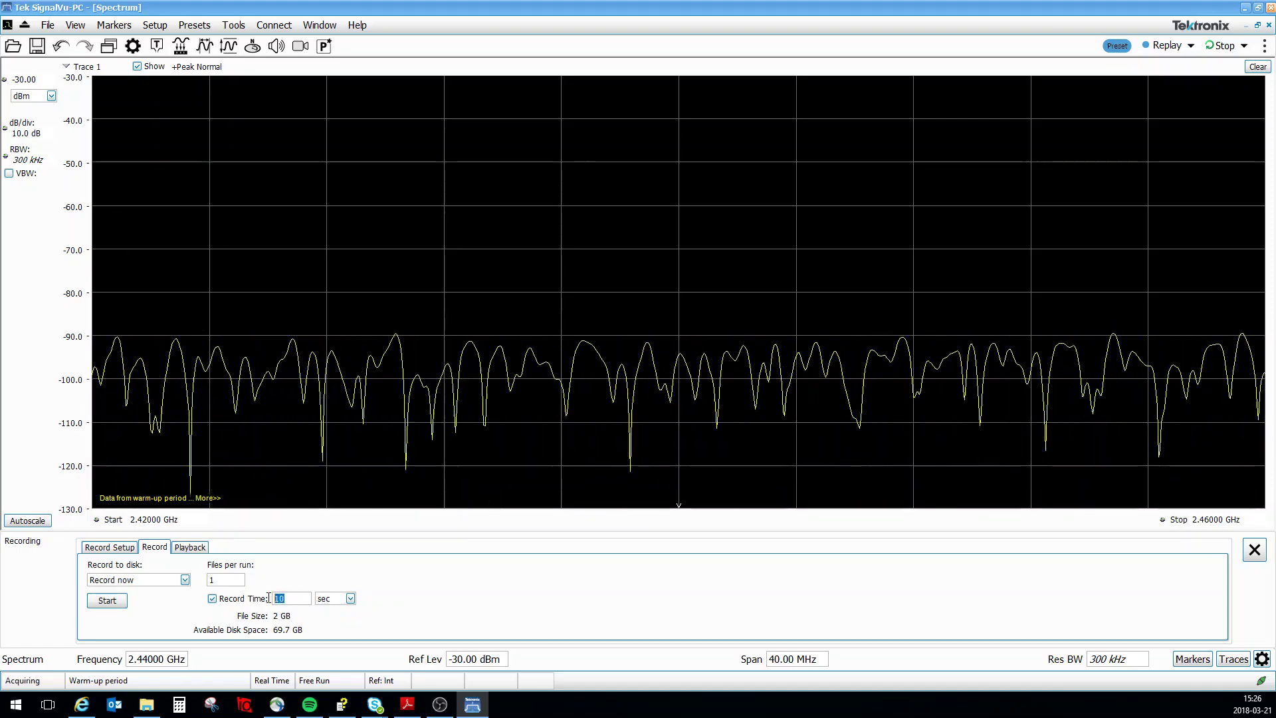
pyautogui.write('3')
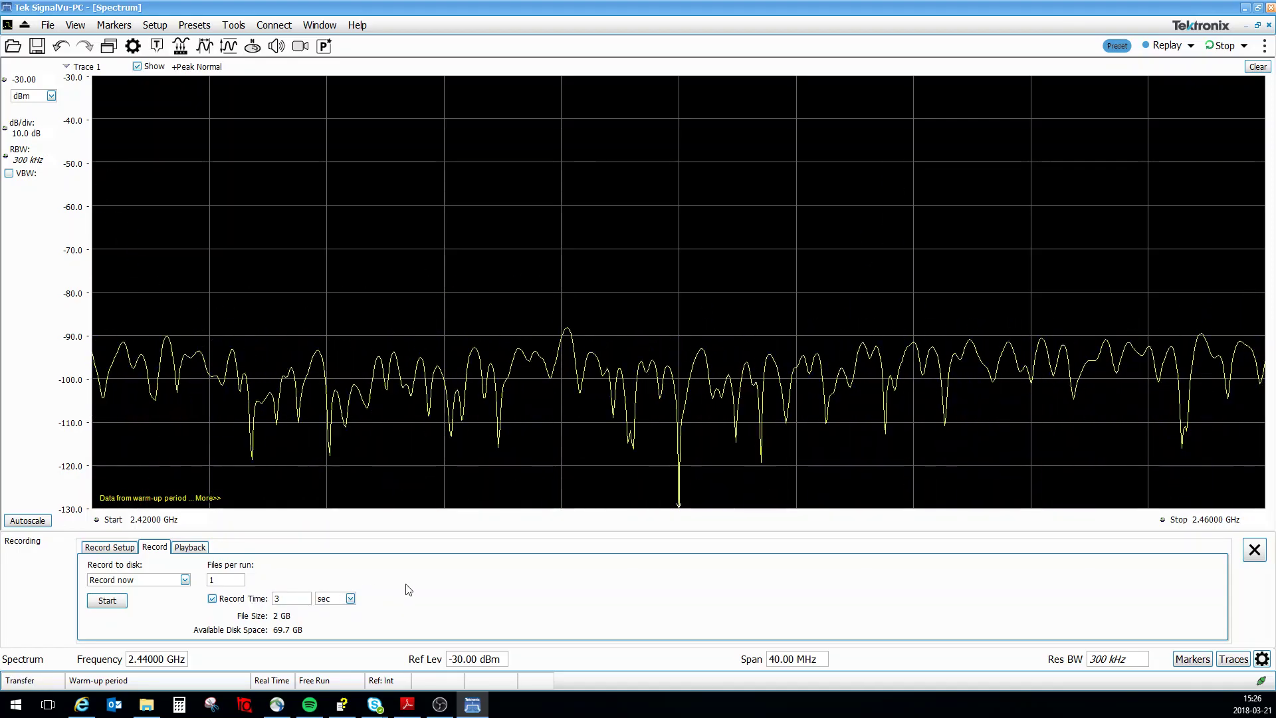
pyautogui.click(111, 601)
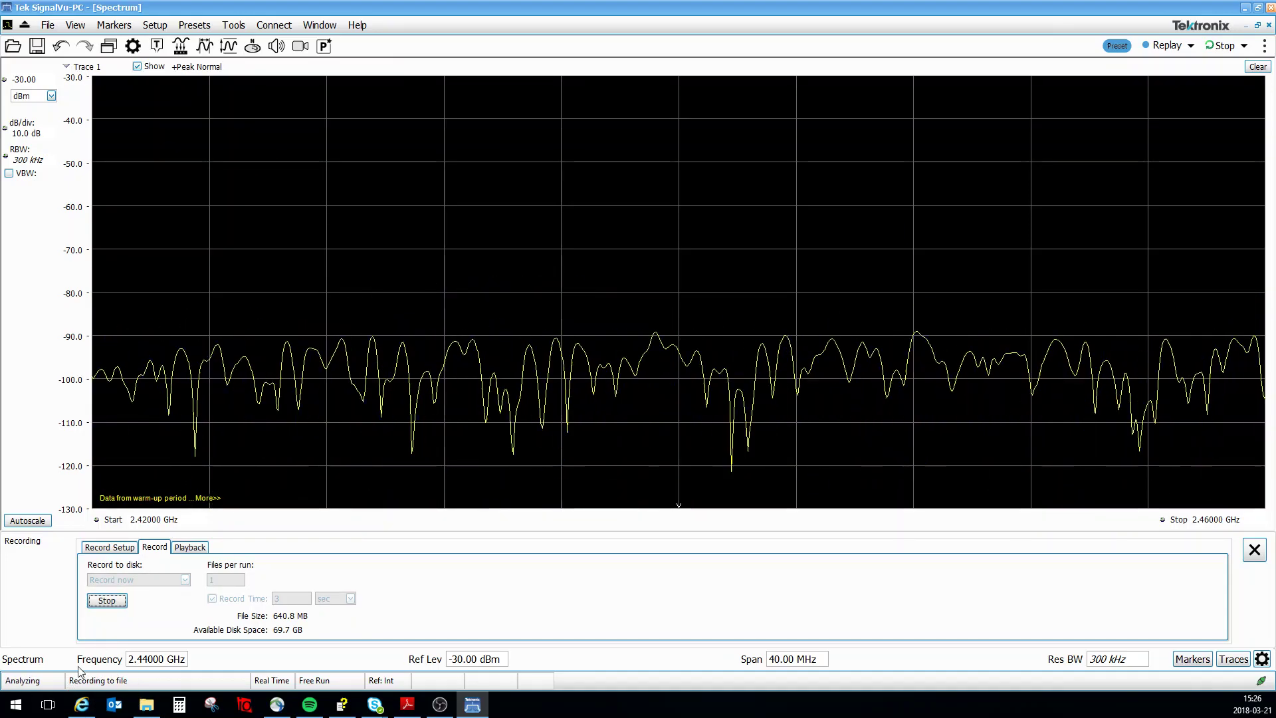
pyautogui.moveTo(120, 686)
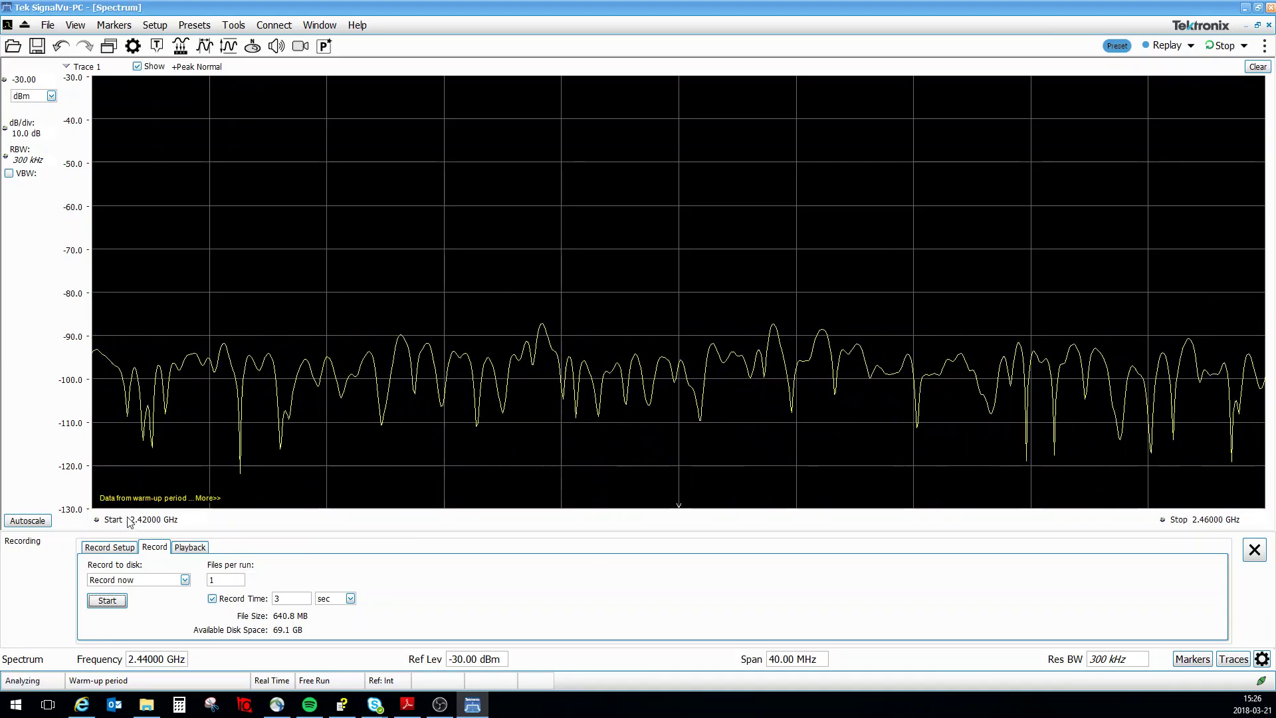
# Stop playback and load DATA-2018.03.21.15.26.16.360.r3f, filtered as ADC sample data (R3F), for playback.
pyautogui.click(198, 549)
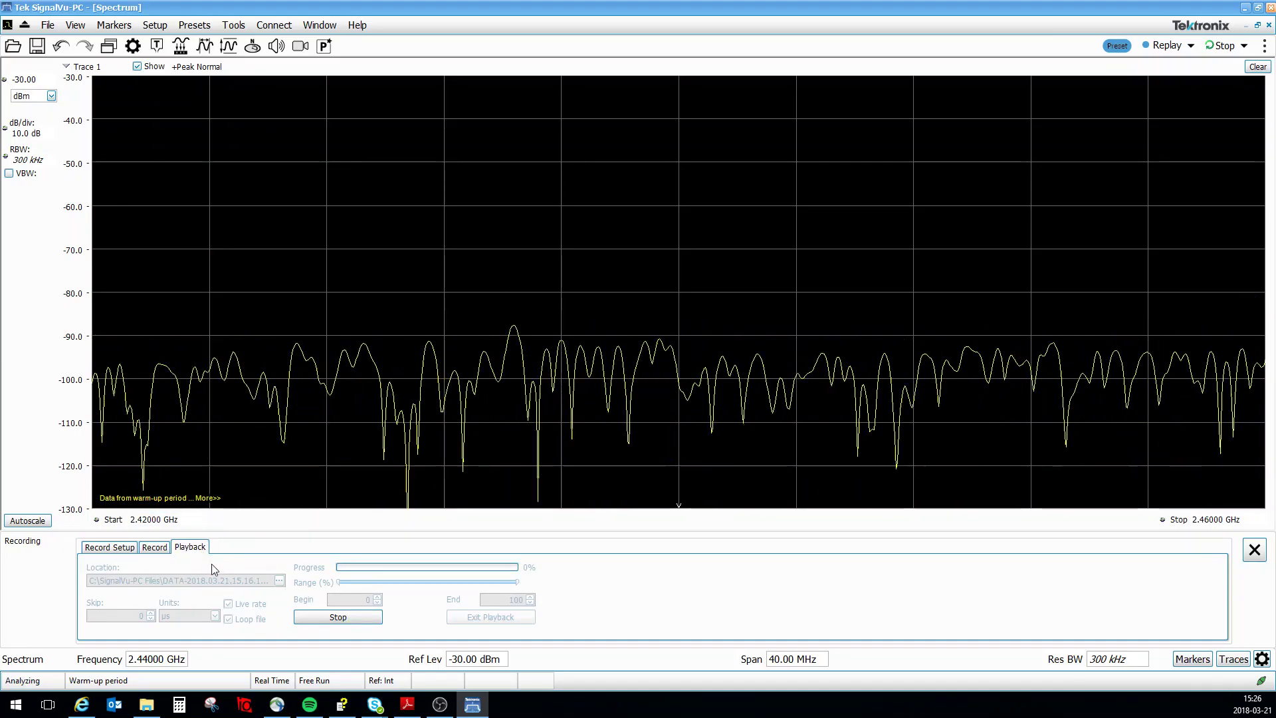
pyautogui.click(319, 614)
pyautogui.click(326, 617)
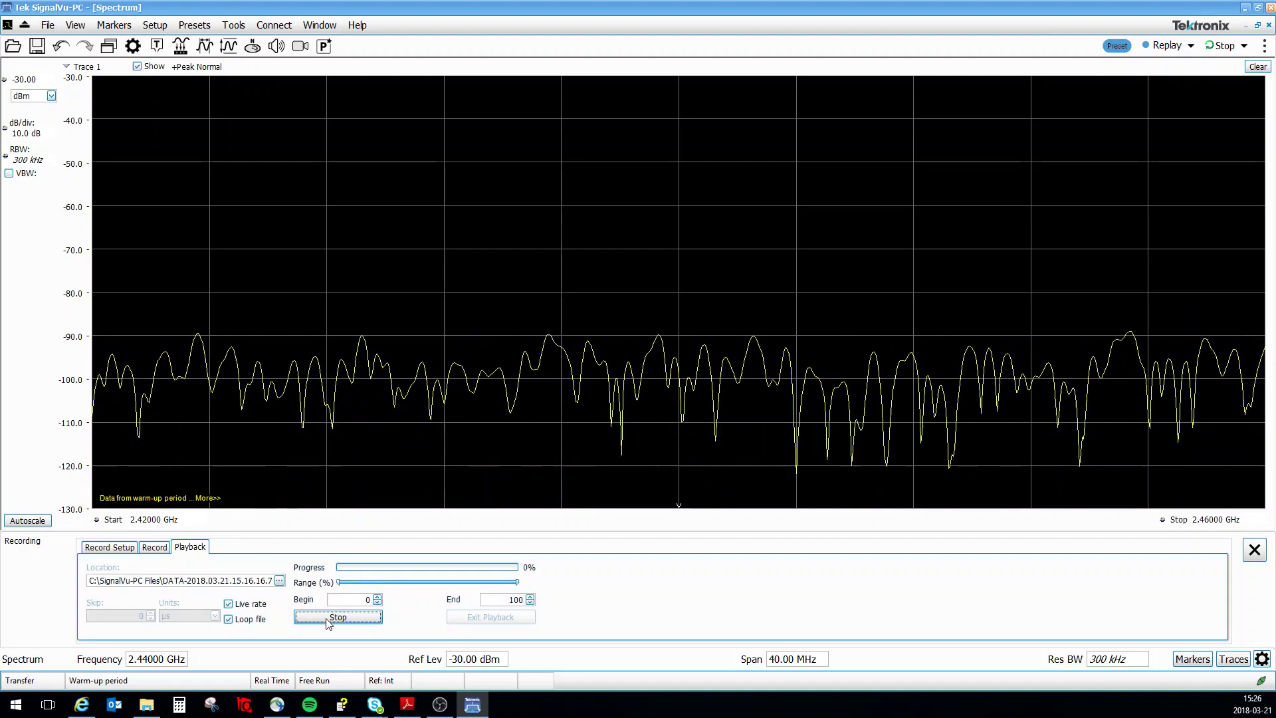
pyautogui.click(279, 580)
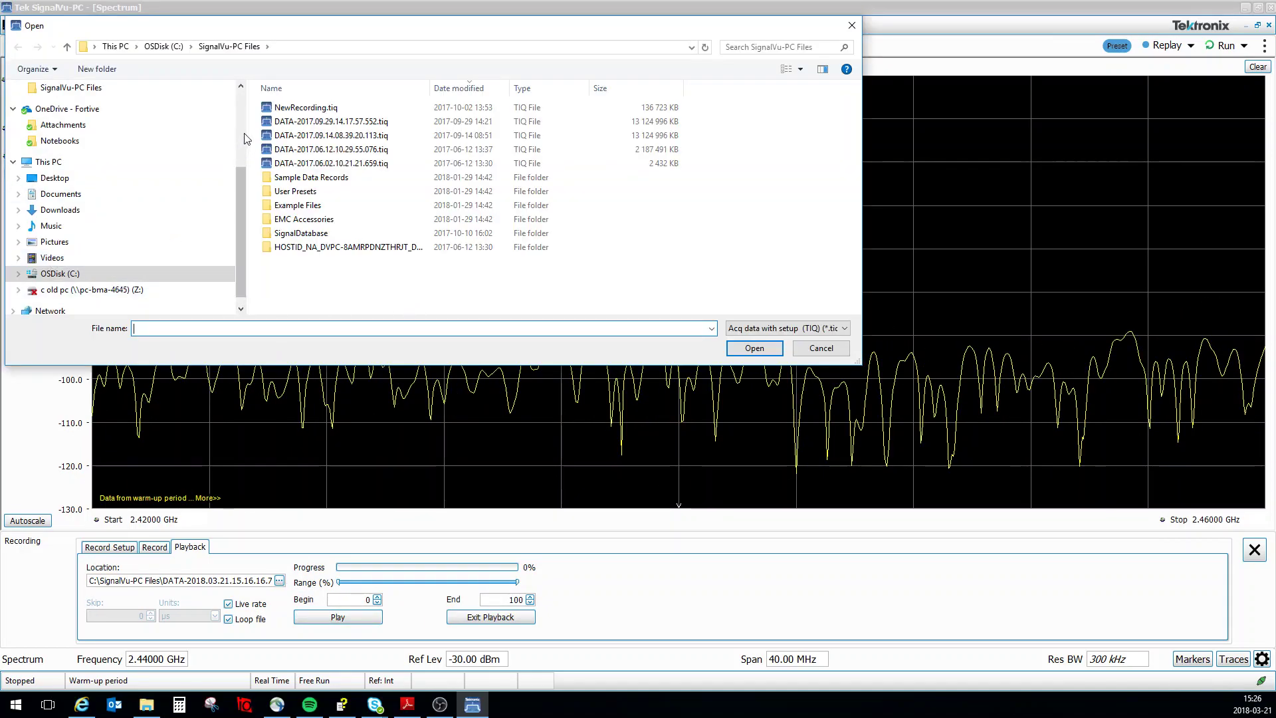
pyautogui.click(774, 328)
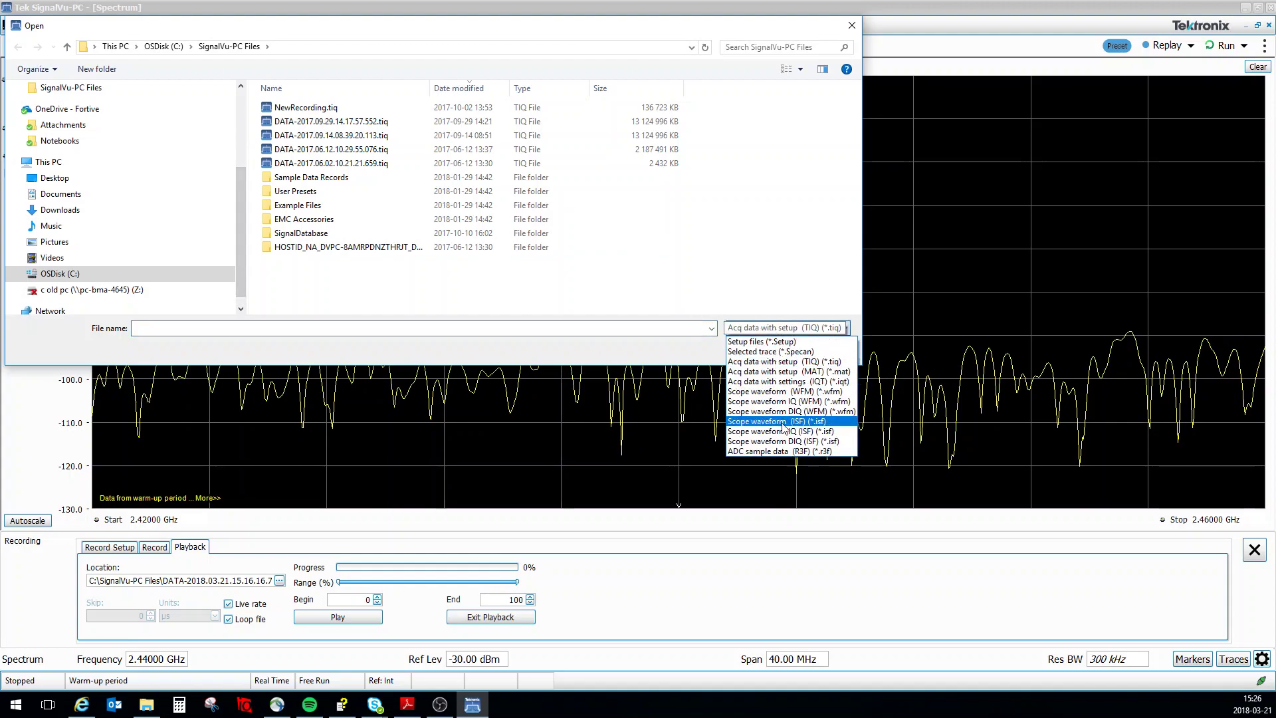
pyautogui.click(784, 452)
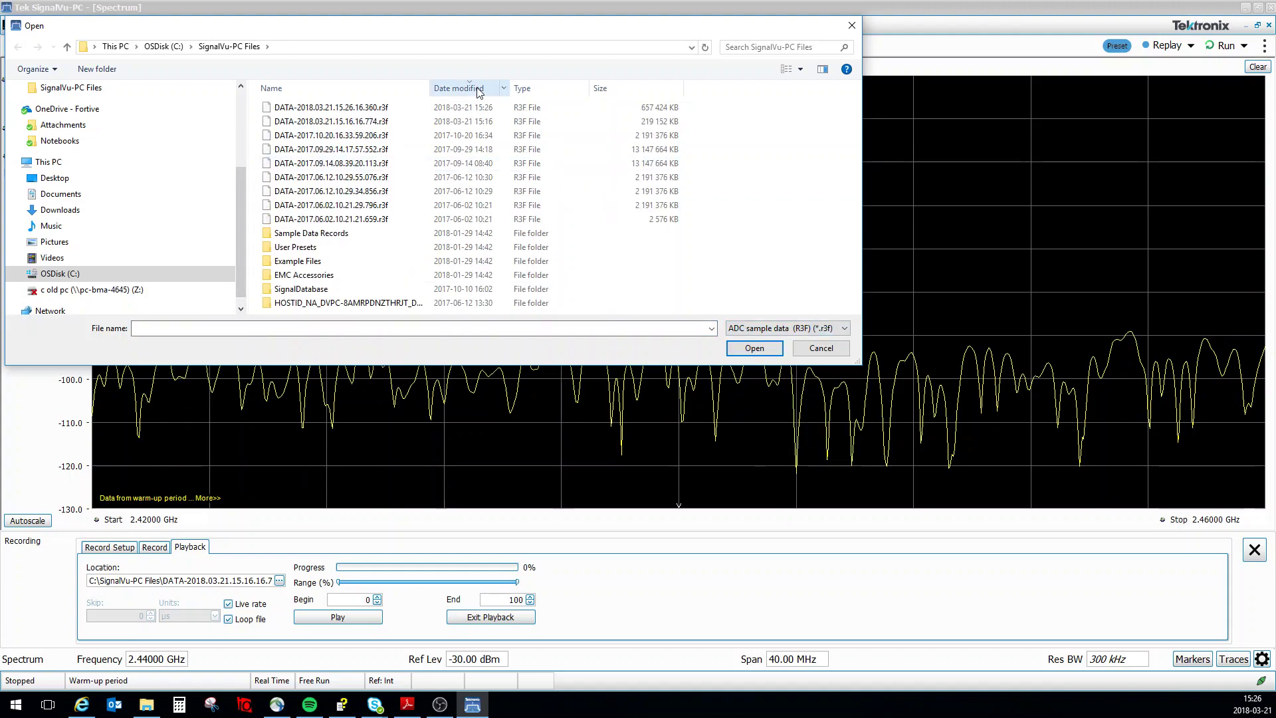
pyautogui.click(428, 113)
pyautogui.click(605, 327)
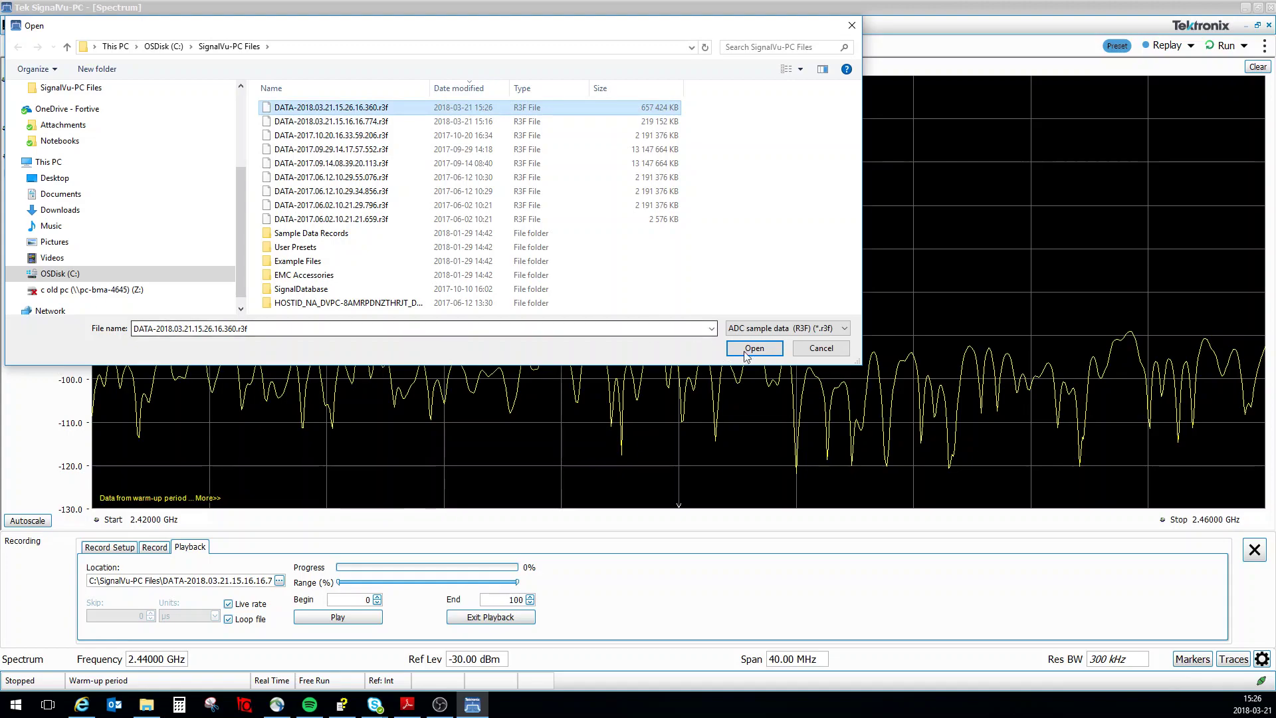
pyautogui.press('Return')
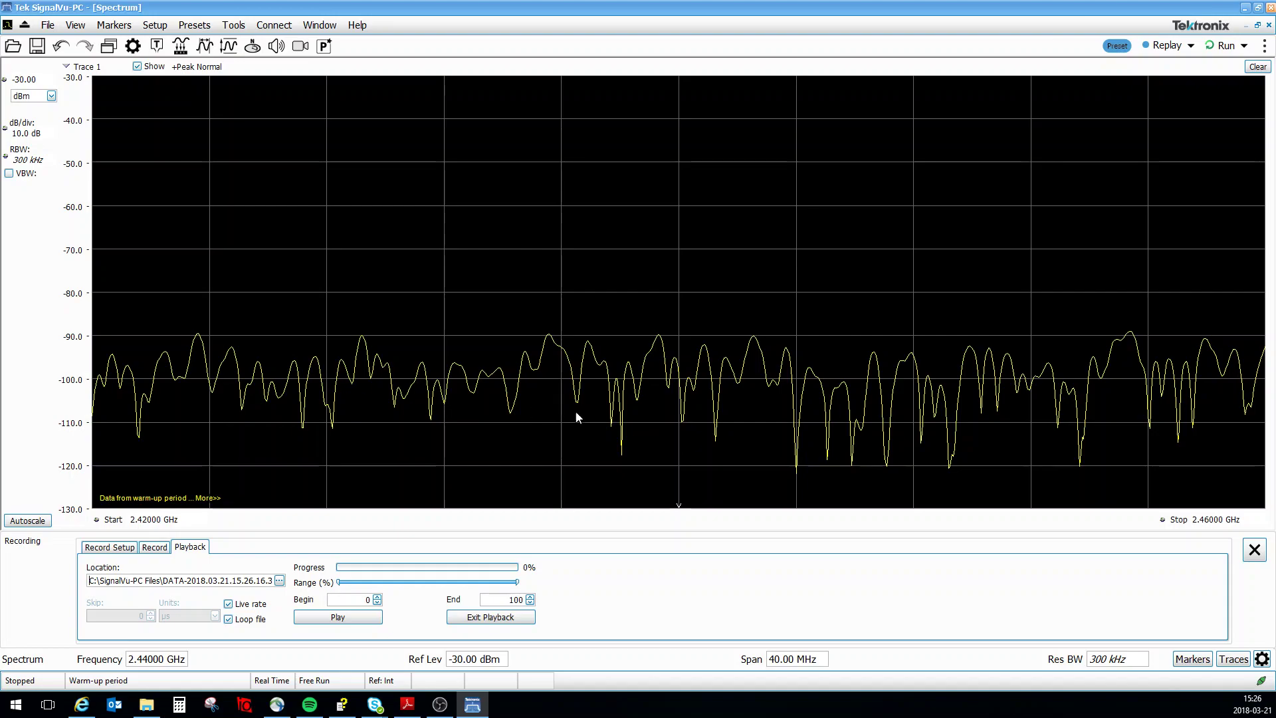
# Play back the recorded R3F file on the Playback tab.
pyautogui.click(337, 618)
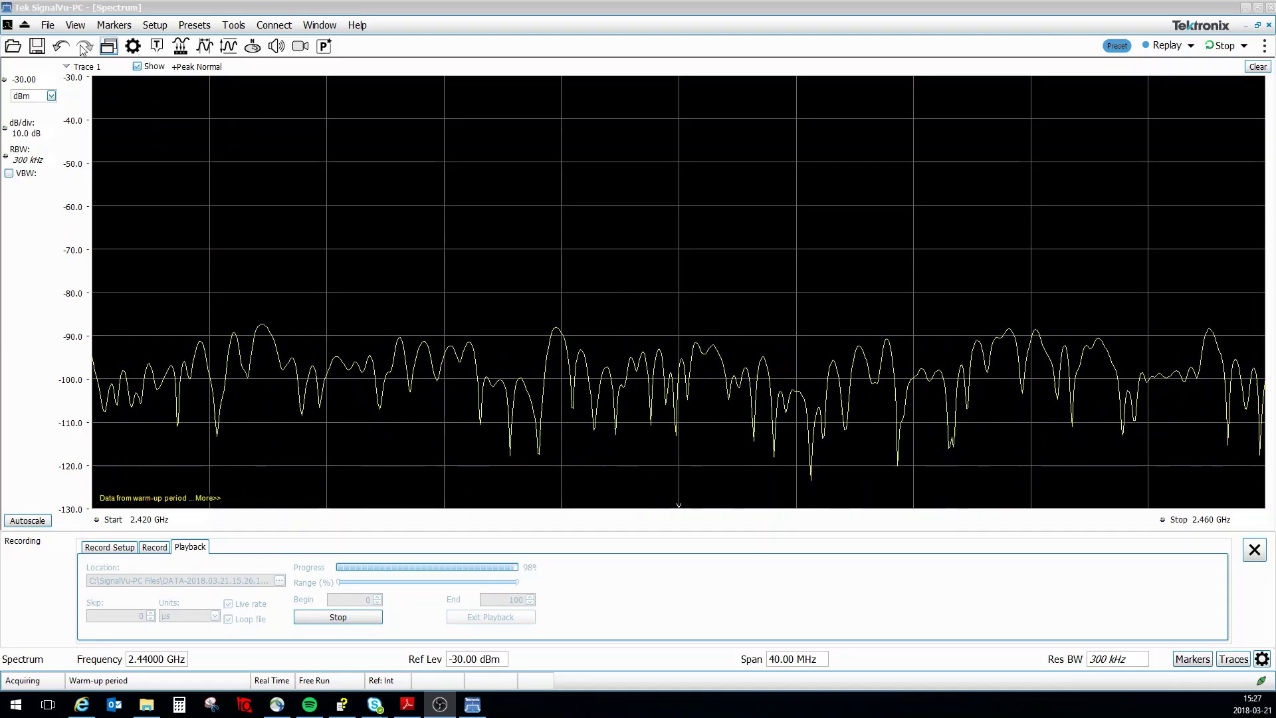
# Add DPX to the selected displays in the Displays dialog and apply.
pyautogui.click(109, 46)
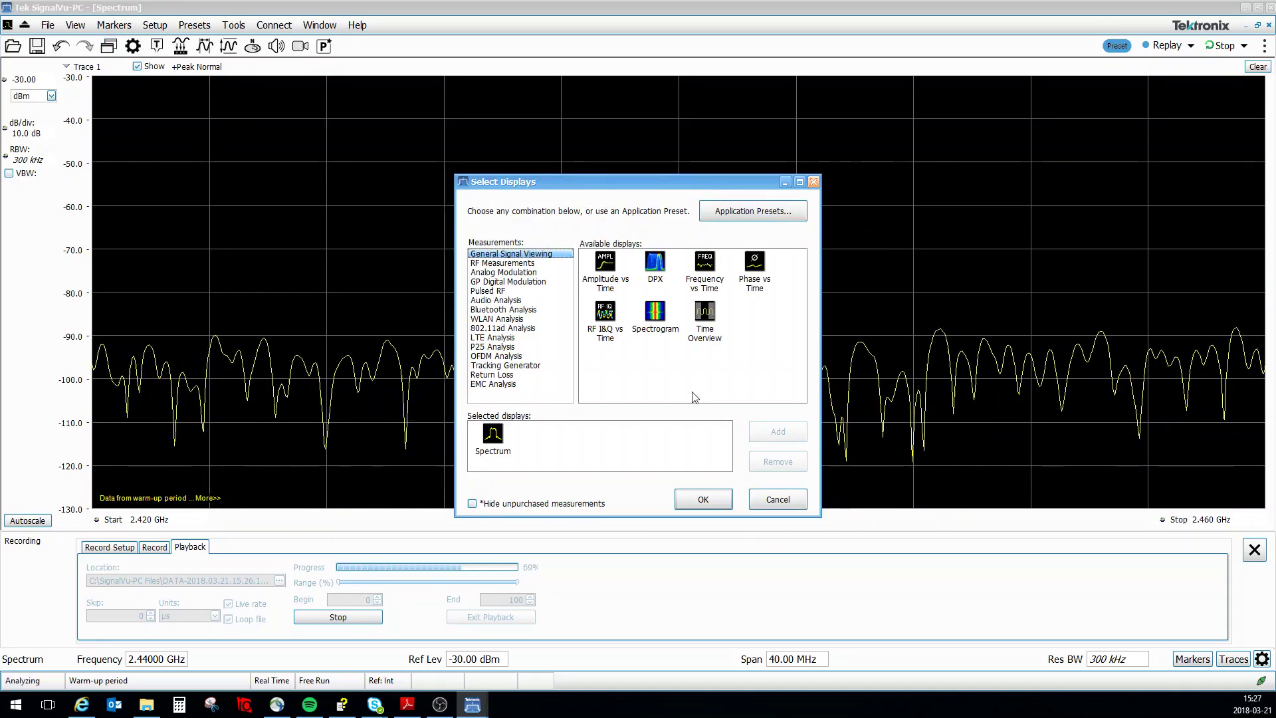
pyautogui.doubleClick(663, 278)
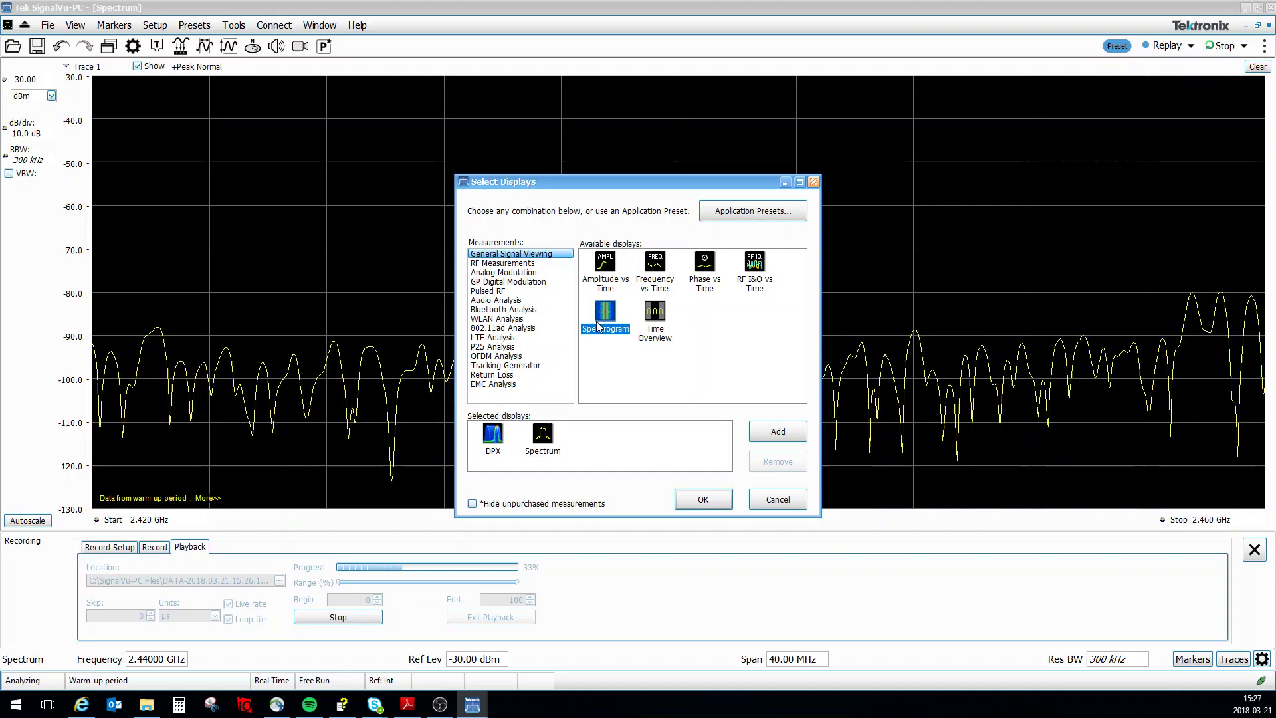
pyautogui.click(728, 505)
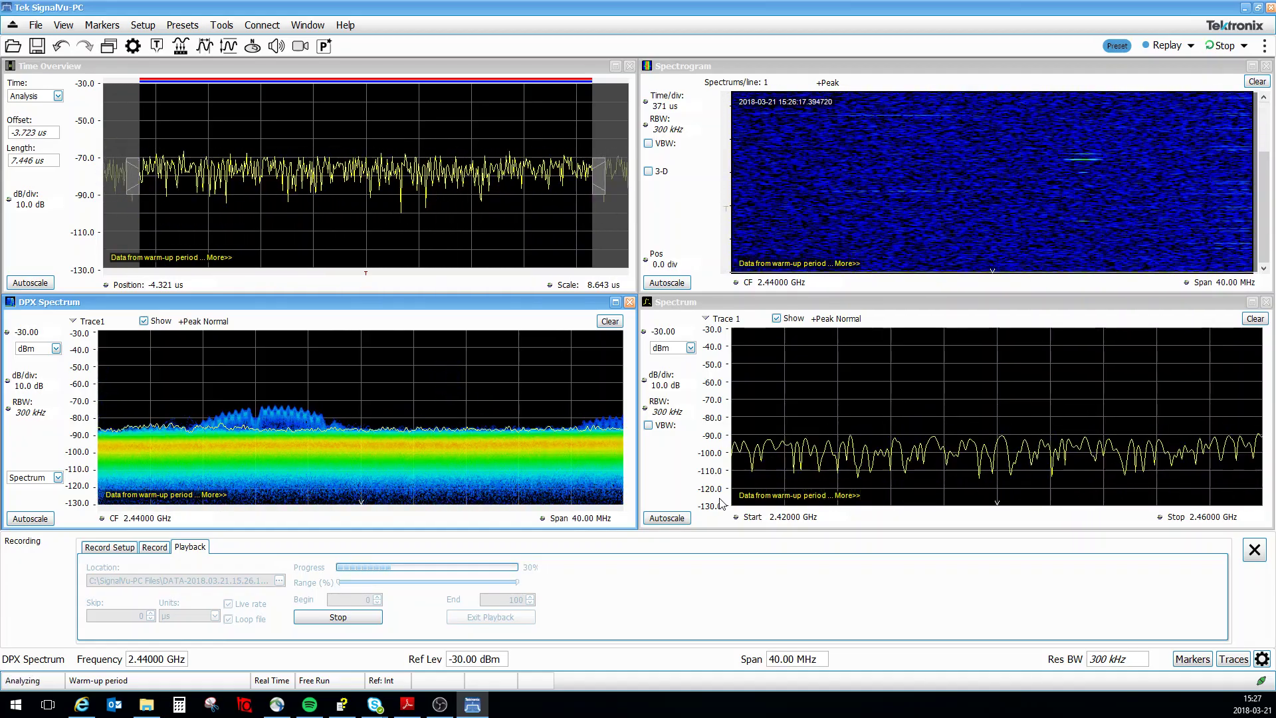
# Close the Spectrogram and Time Overview displays, leaving DPX Spectrum beside Spectrum.
pyautogui.click(880, 88)
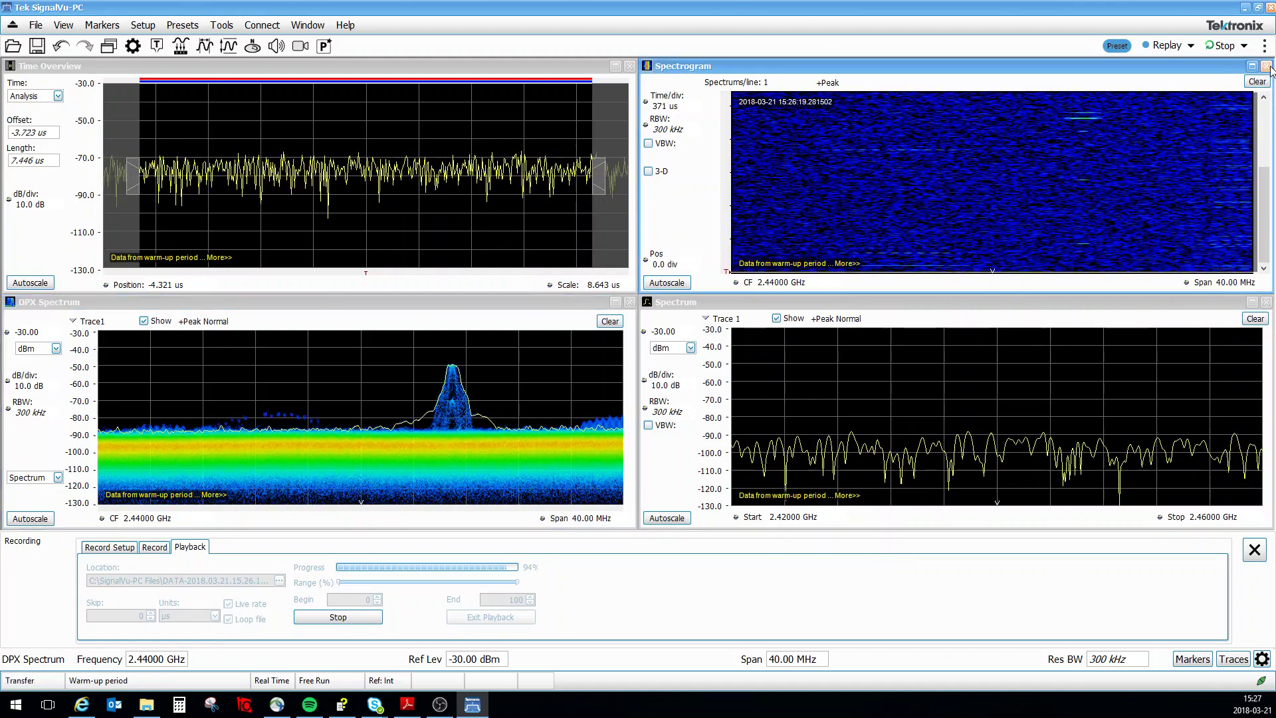
pyautogui.doubleClick(646, 66)
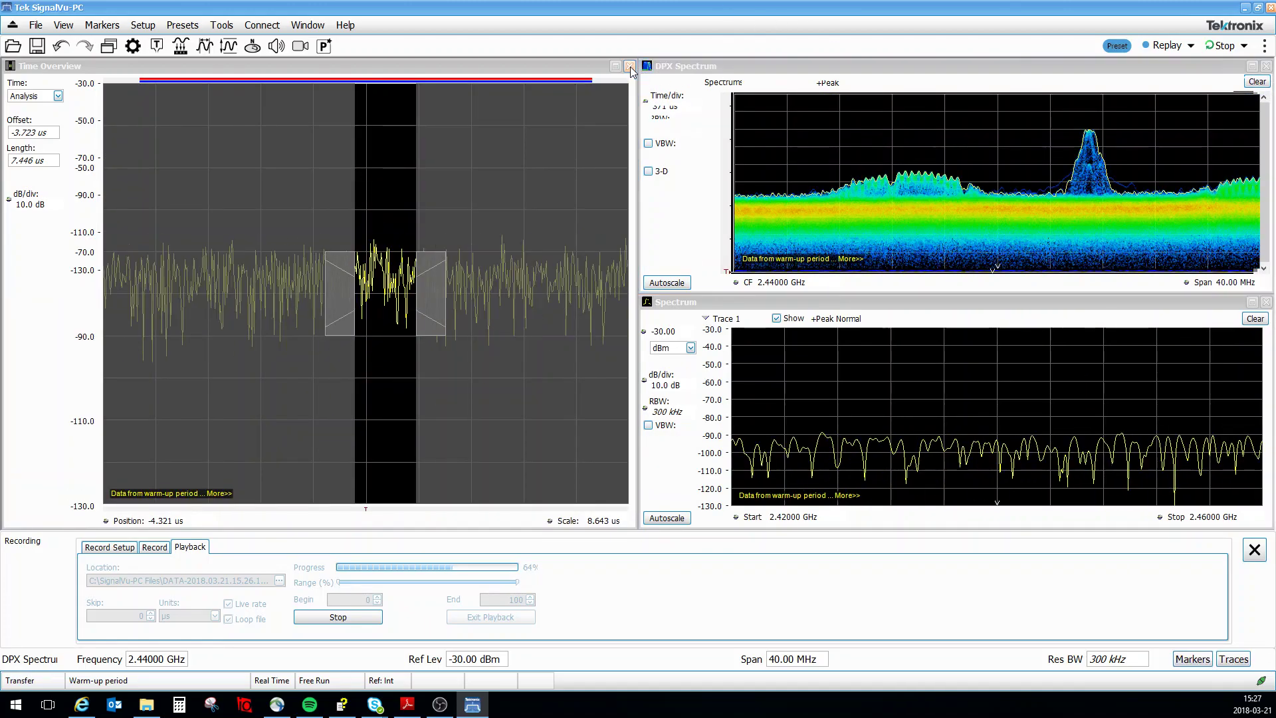
pyautogui.click(630, 66)
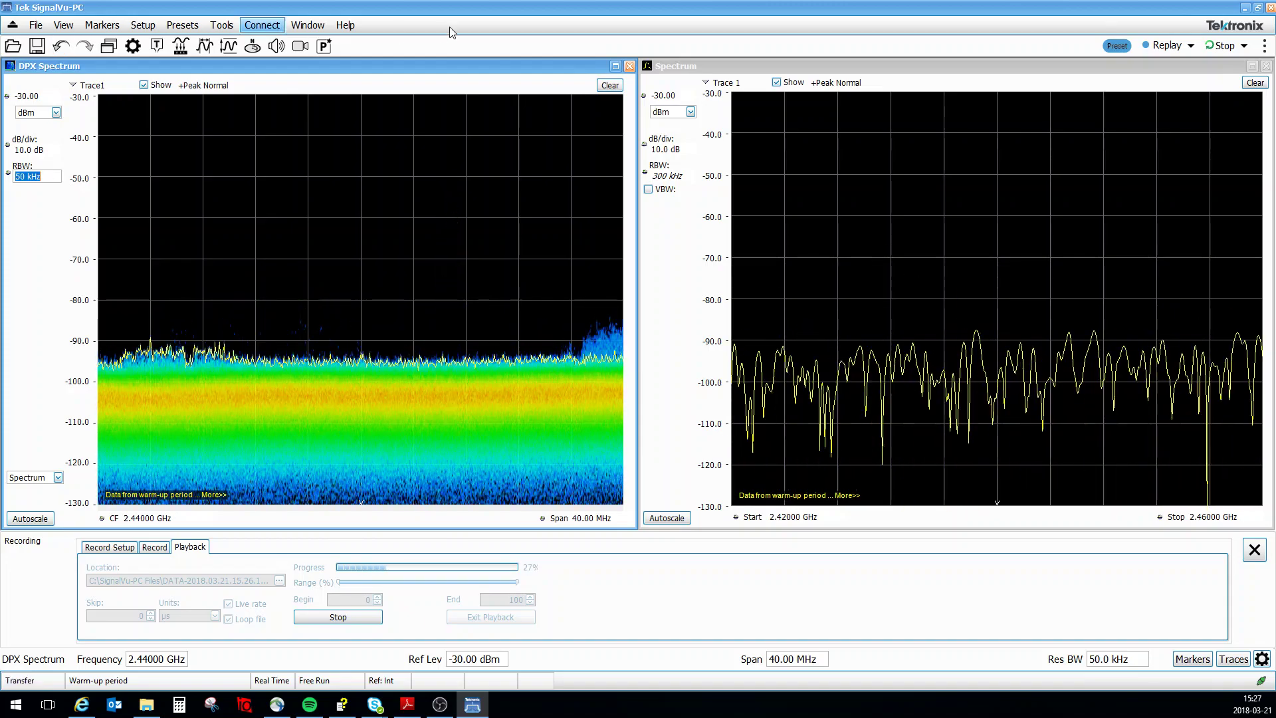
# Select the Spectrum view's RBW field to change it to 5 kHz.
pyautogui.click(684, 174)
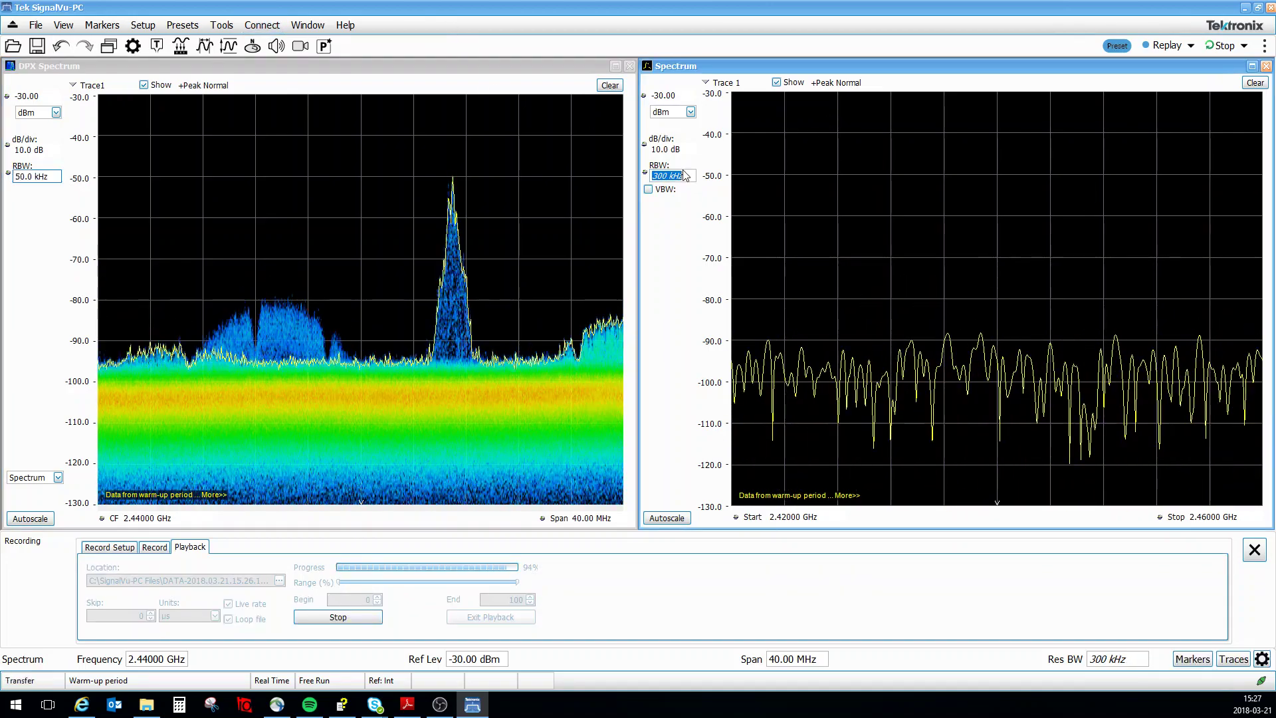